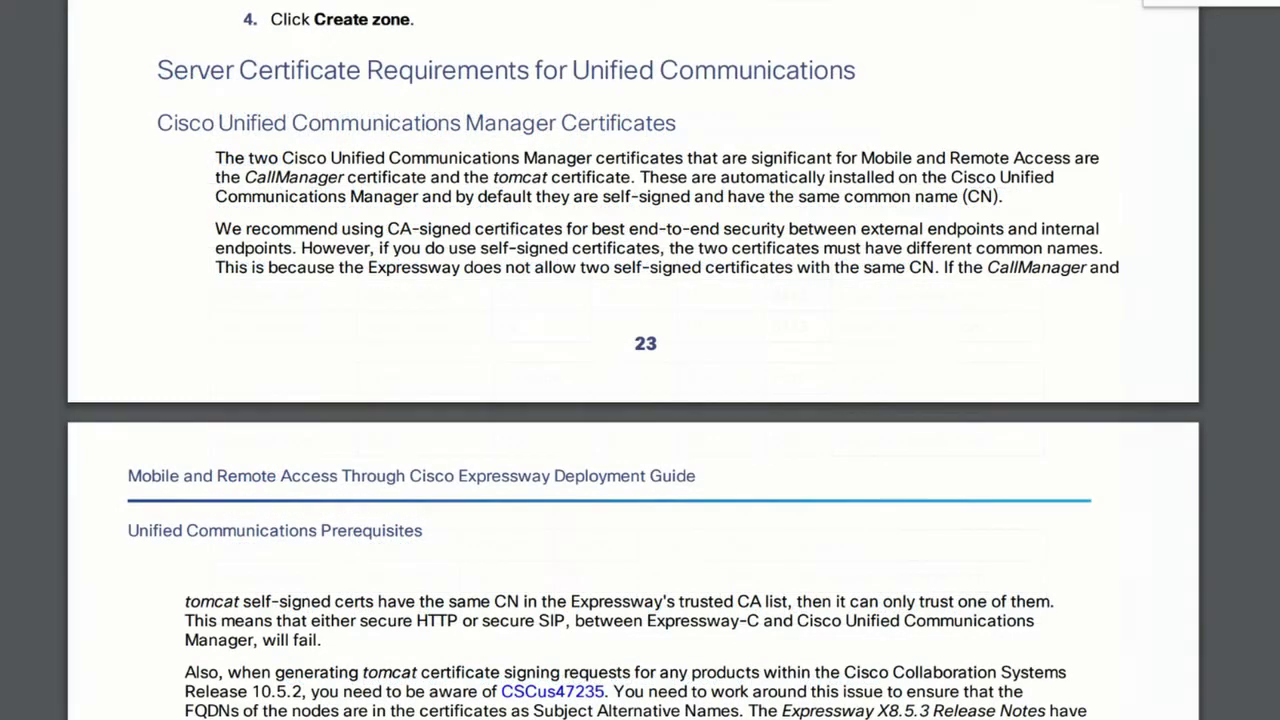
Scroll the MRA deployment guide PDF through the server certificate requirements on pages 23–26.
scroll(640, 400, down, 9)
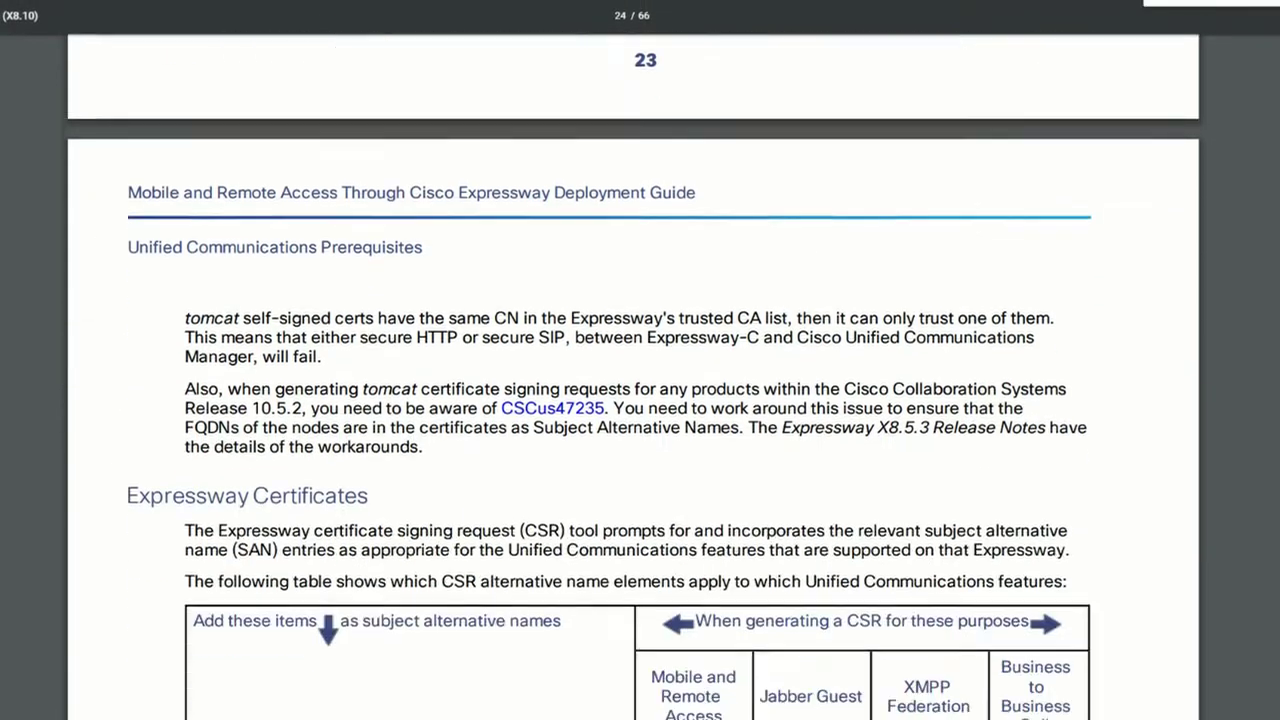
scroll(640, 400, down, 12)
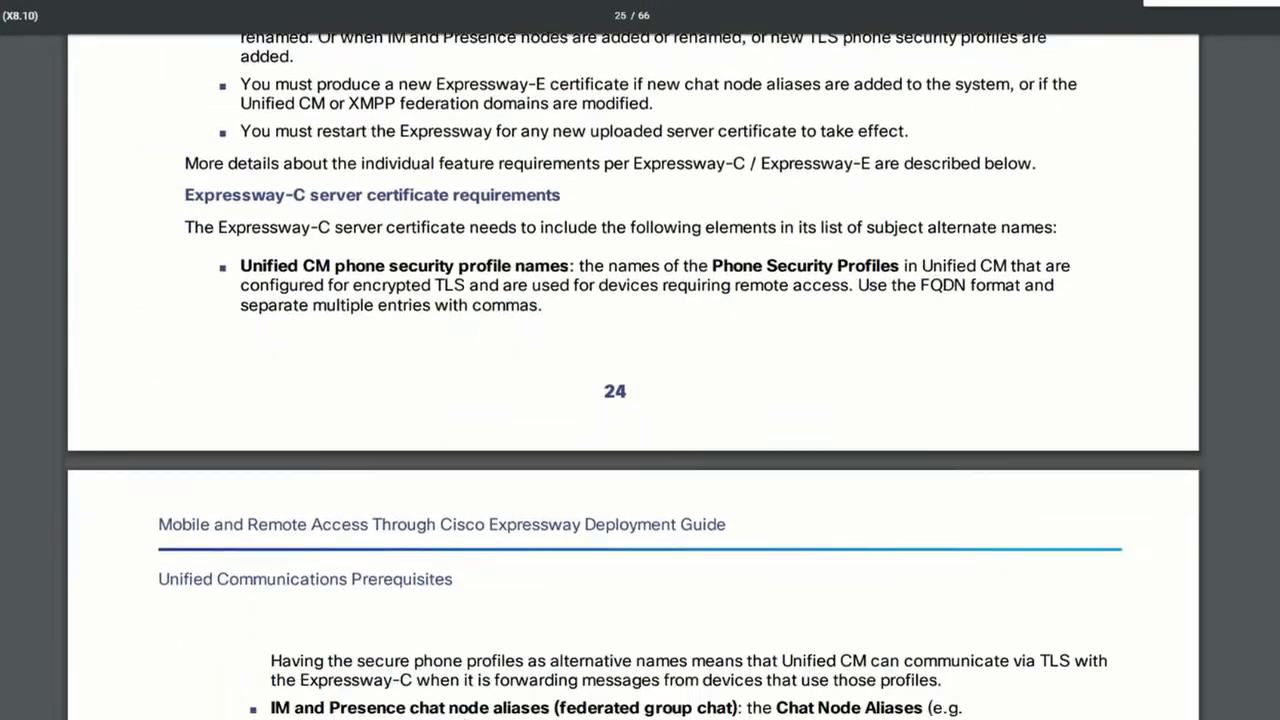
scroll(640, 400, down, 12)
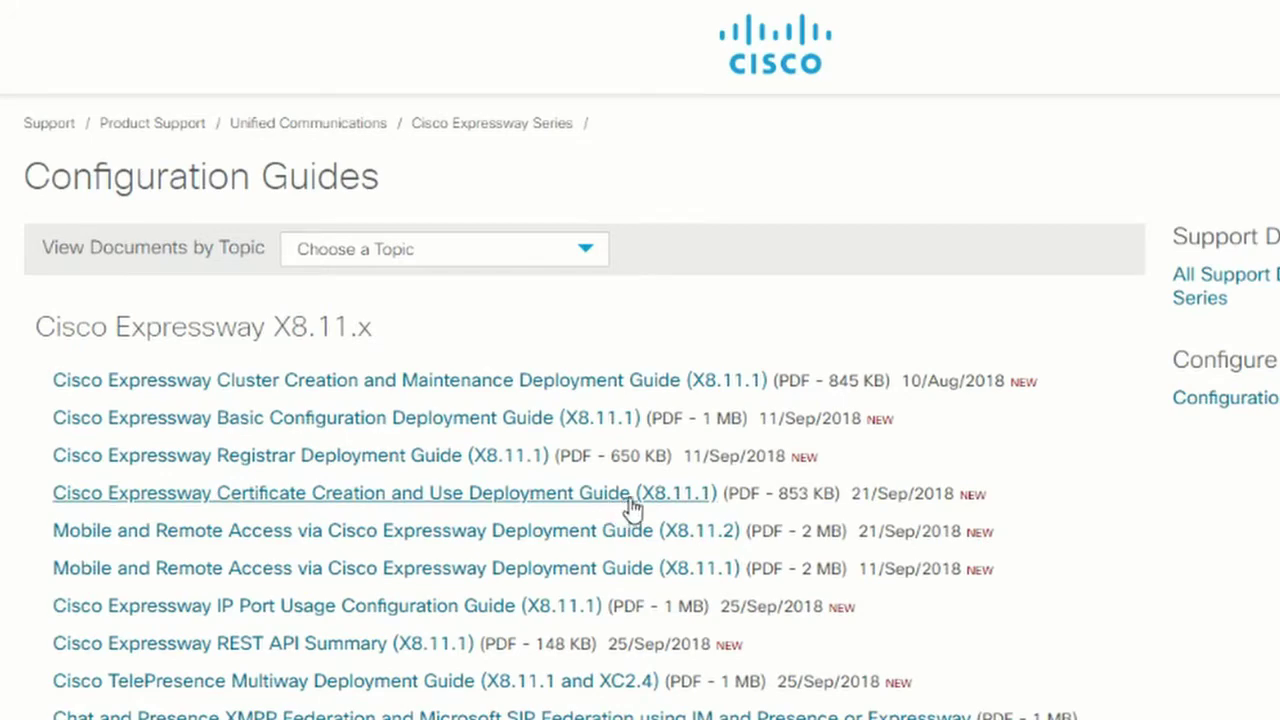
Create a new domain named example.com under Configuration > Domains.
mouse_move(194, 100)
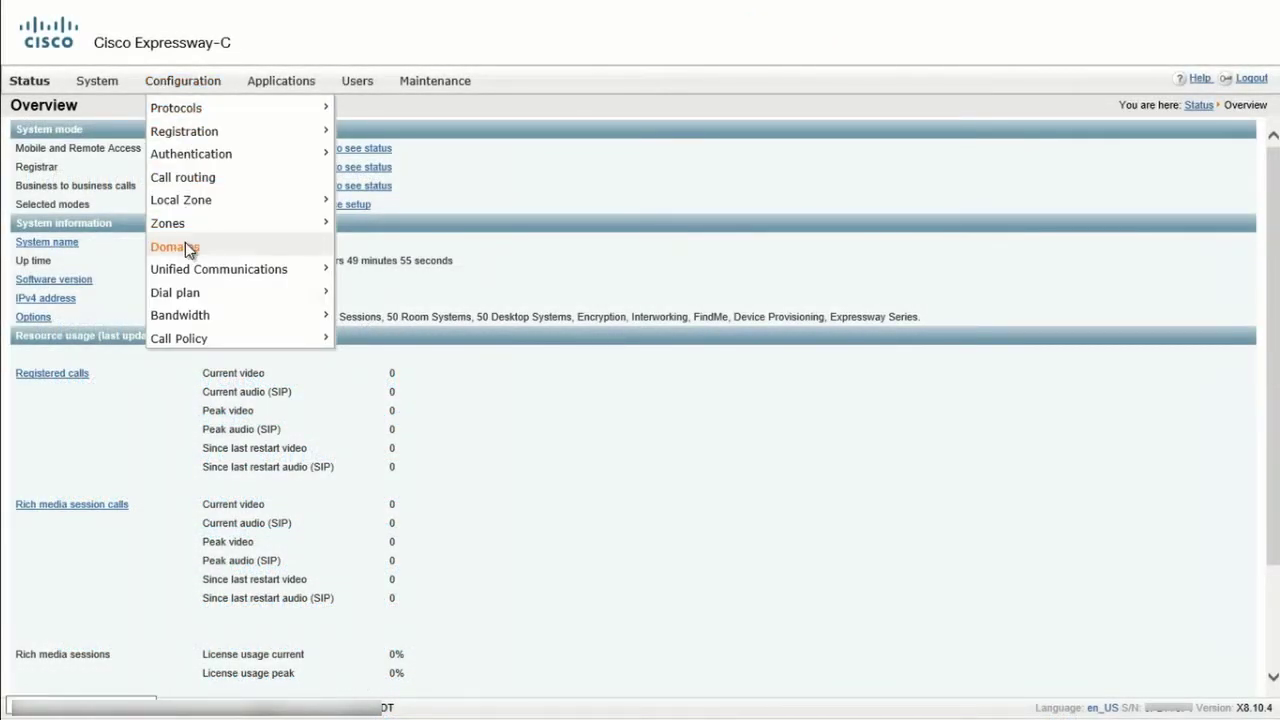
click(185, 246)
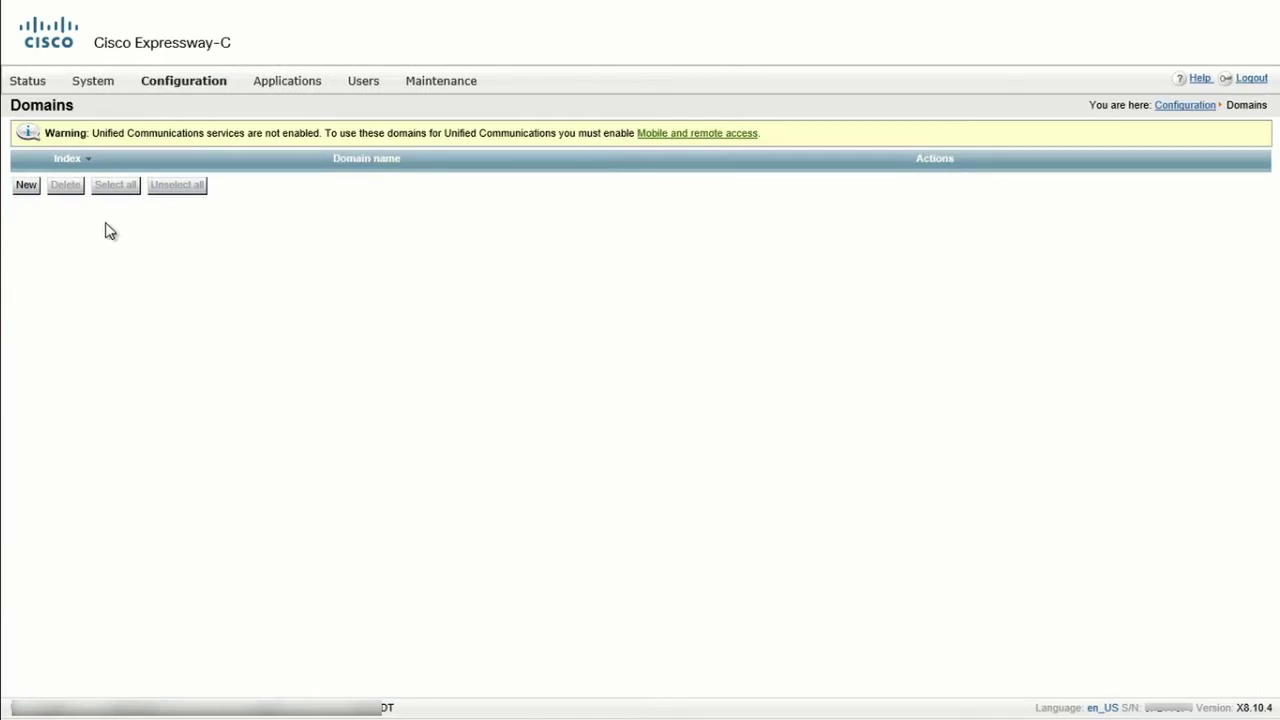
click(27, 186)
click(471, 191)
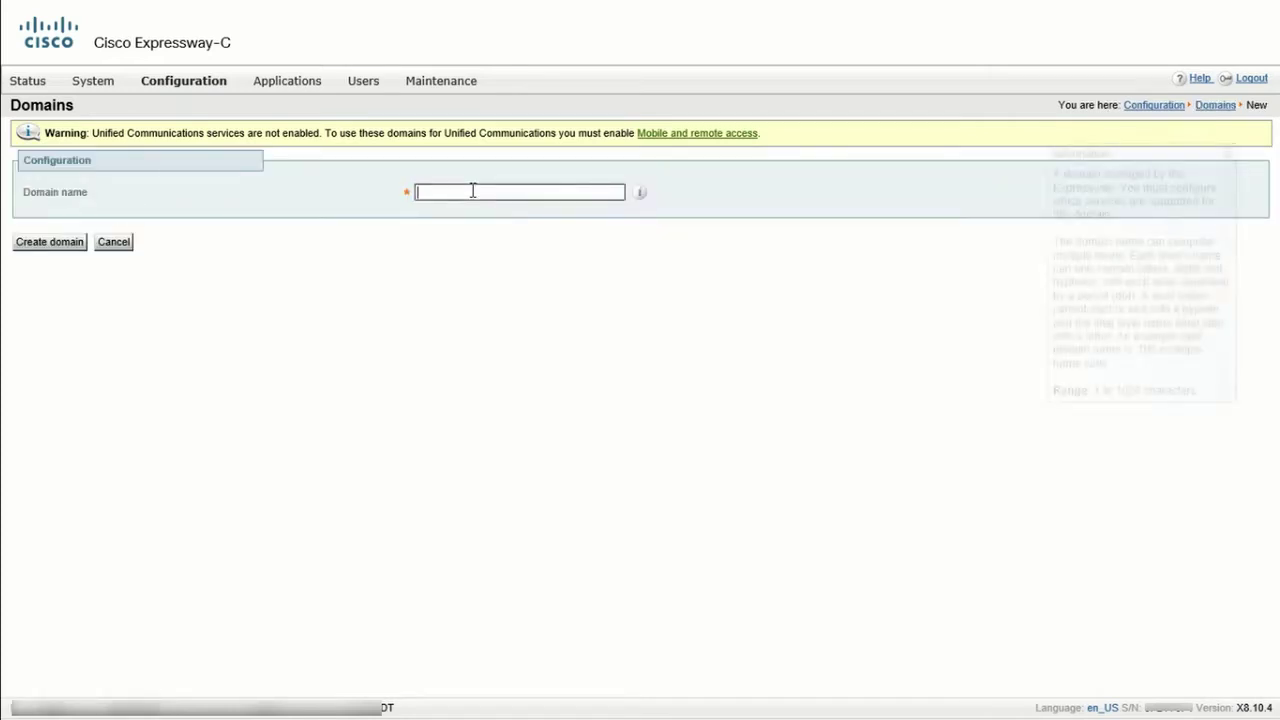
text(example.com)
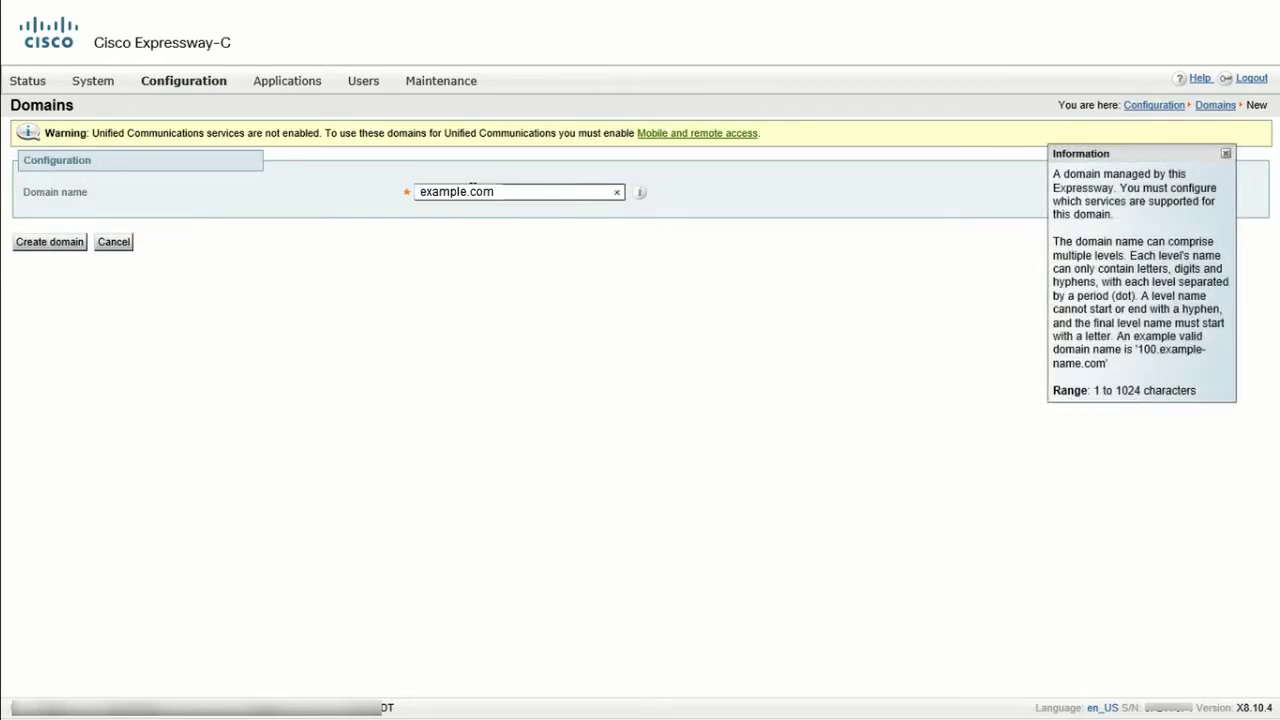
click(62, 242)
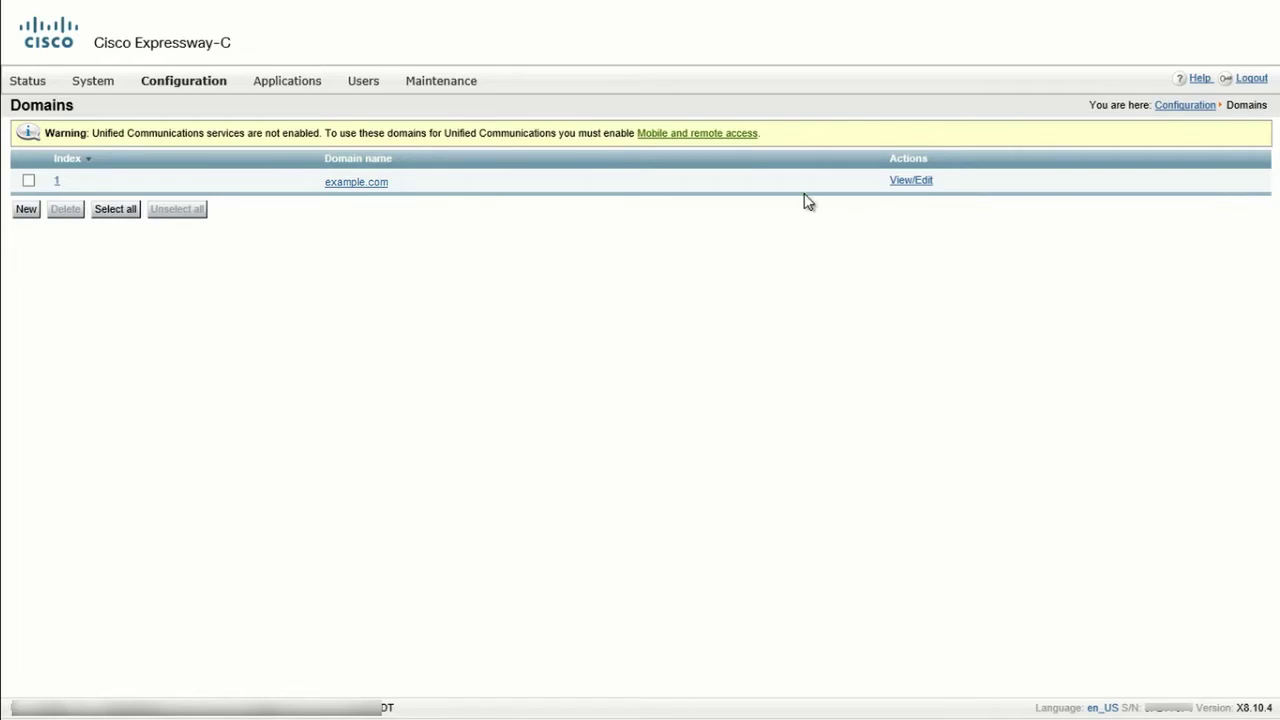
Save Unified Communications mode as Mobile and remote access, UCM/LDAP basic authentication, user-credential authorization On.
click(720, 143)
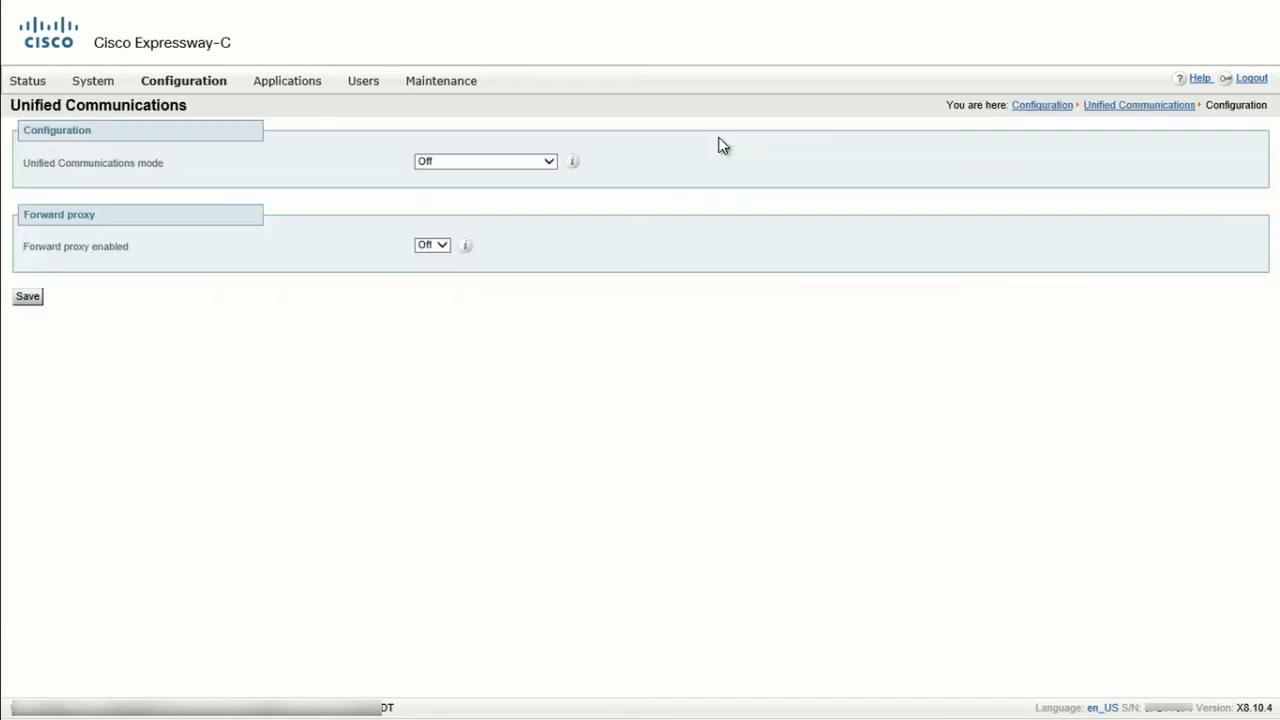
click(555, 164)
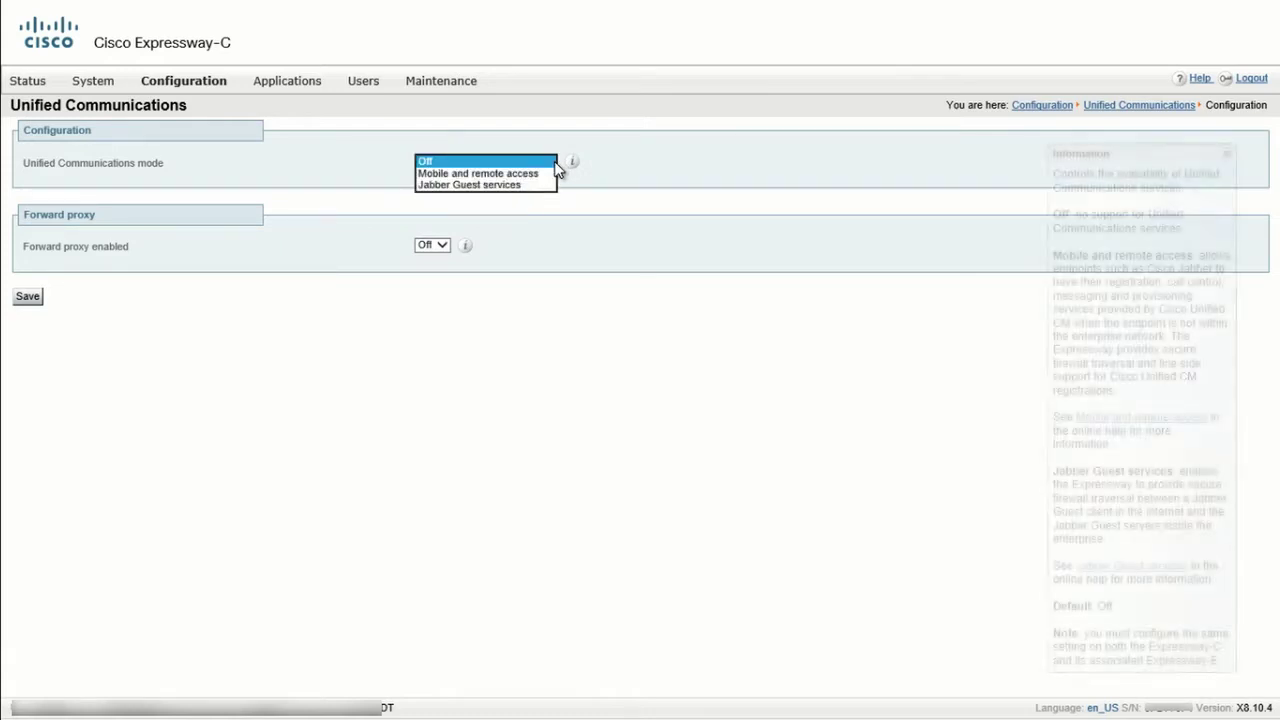
click(543, 172)
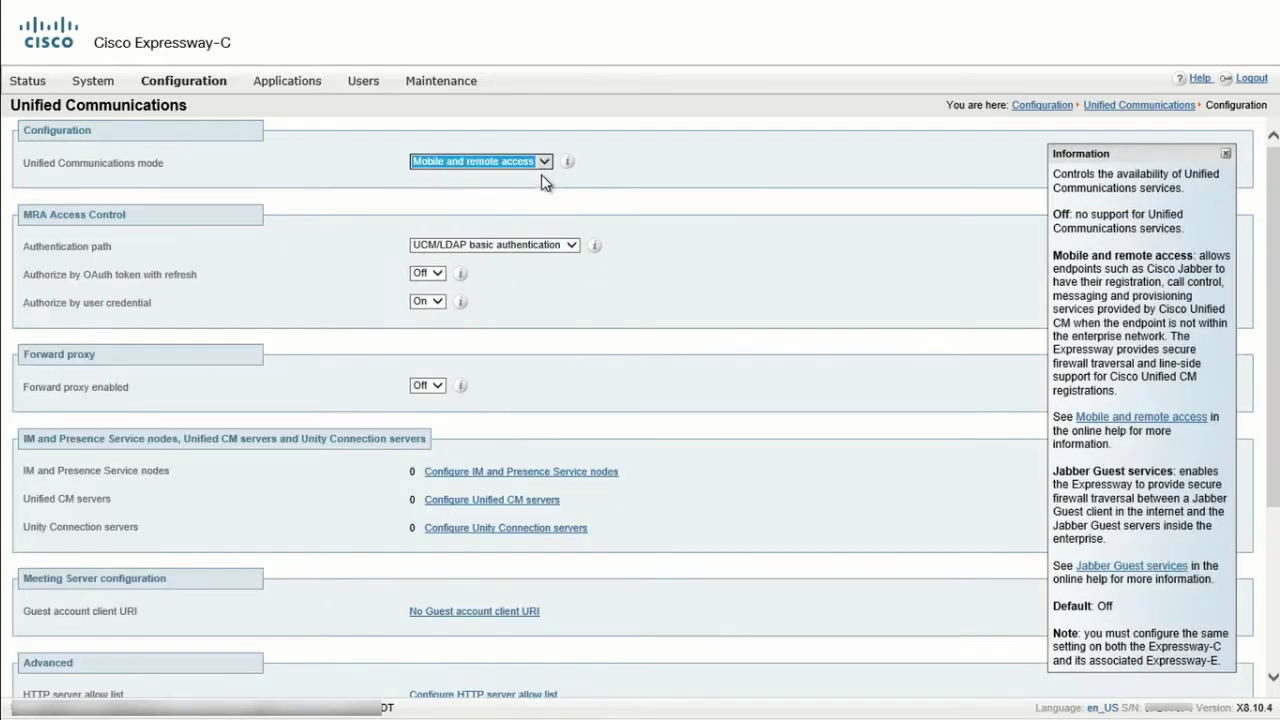
click(547, 190)
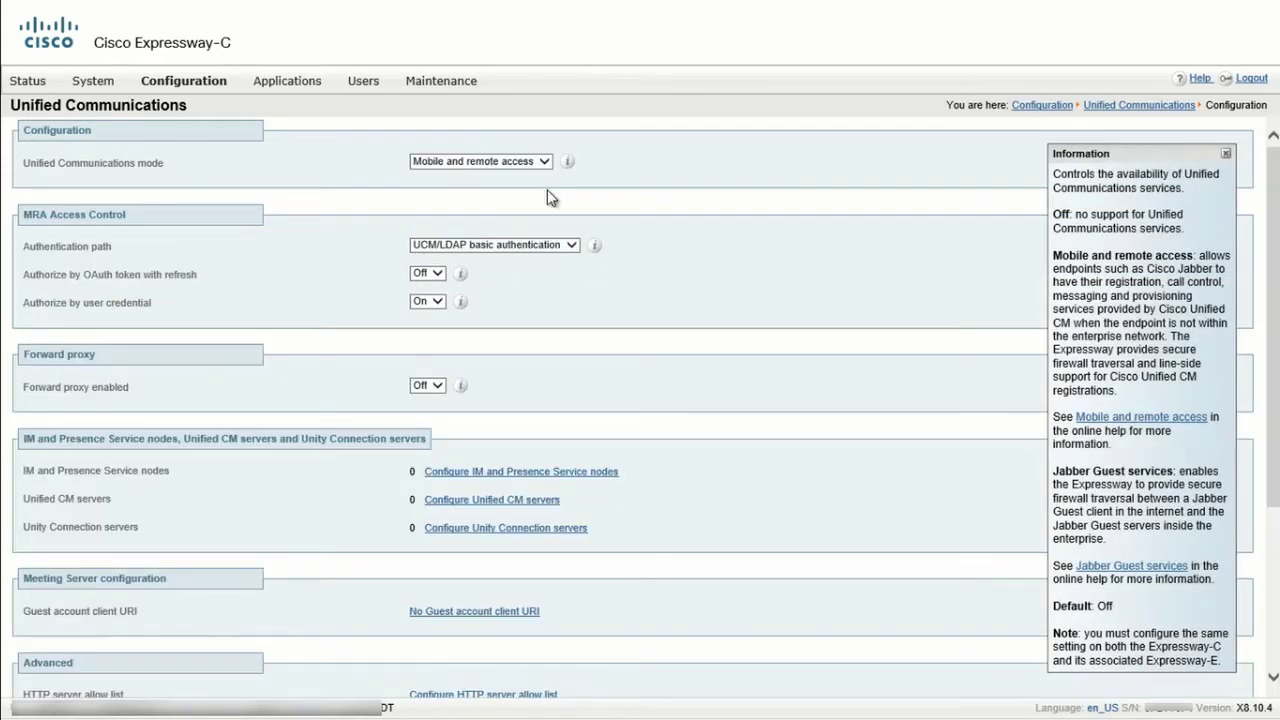
click(571, 247)
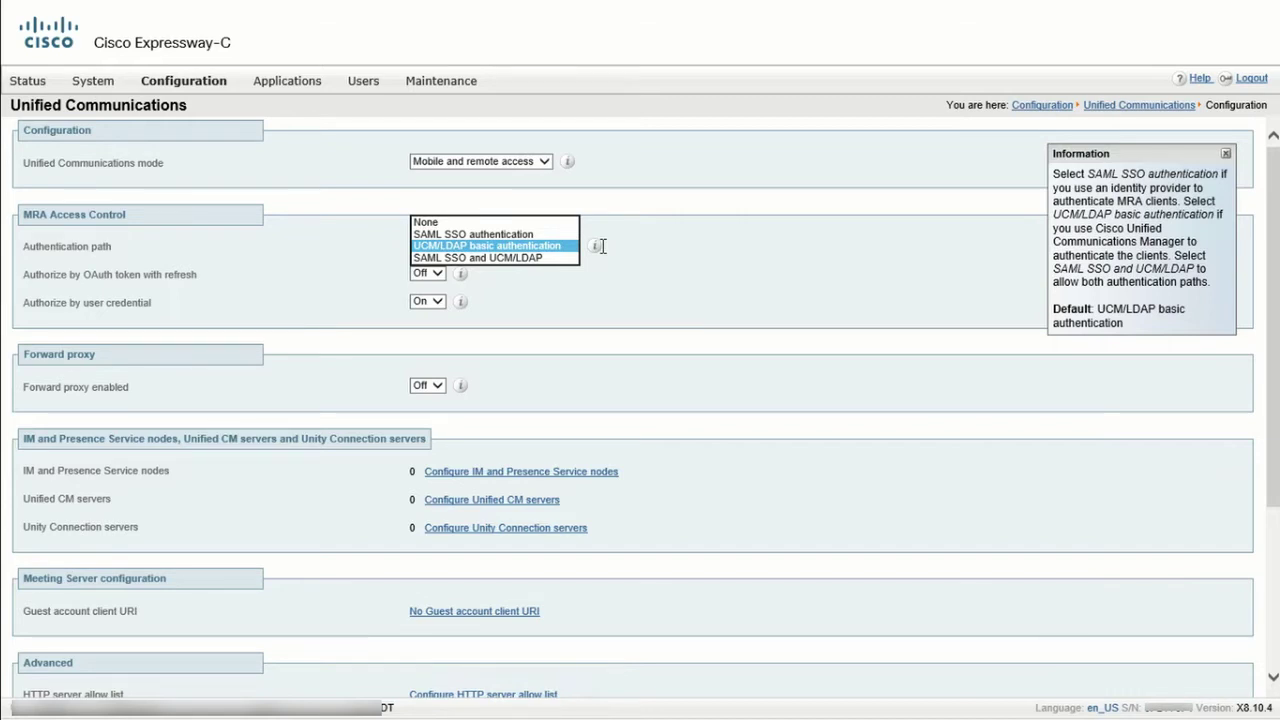
click(634, 246)
click(437, 305)
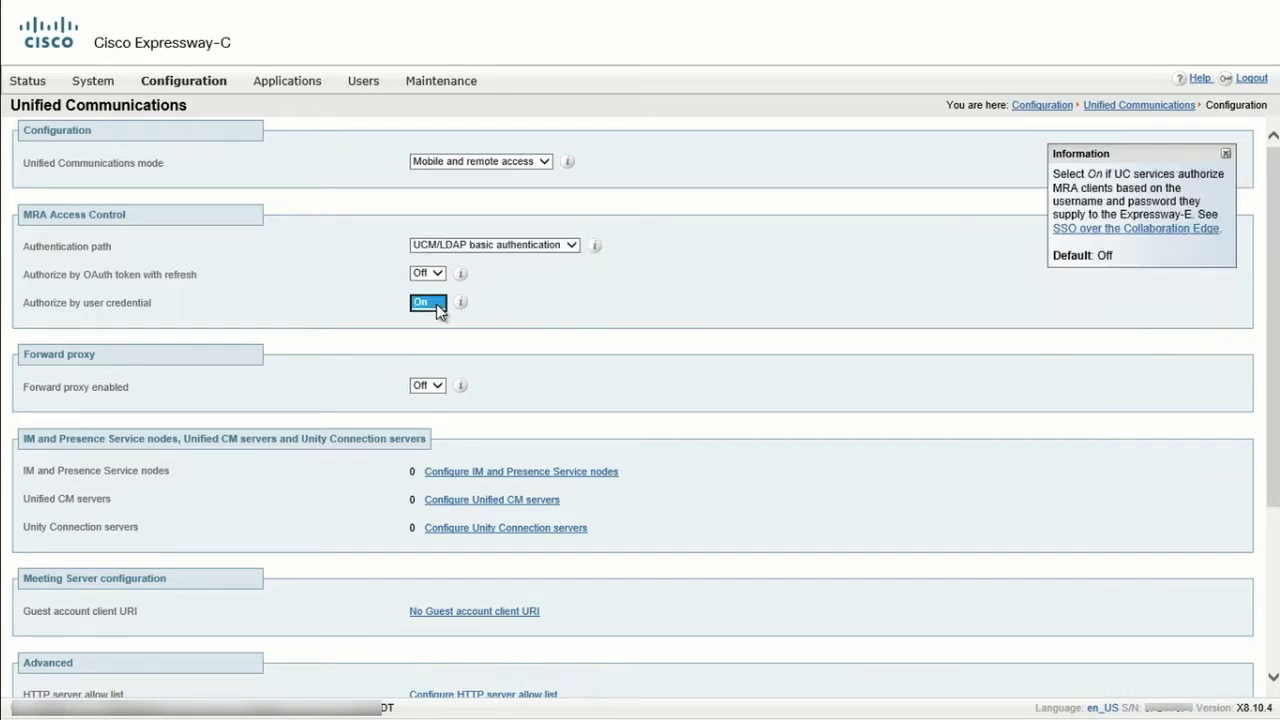
click(496, 305)
scroll(499, 312, down, 3)
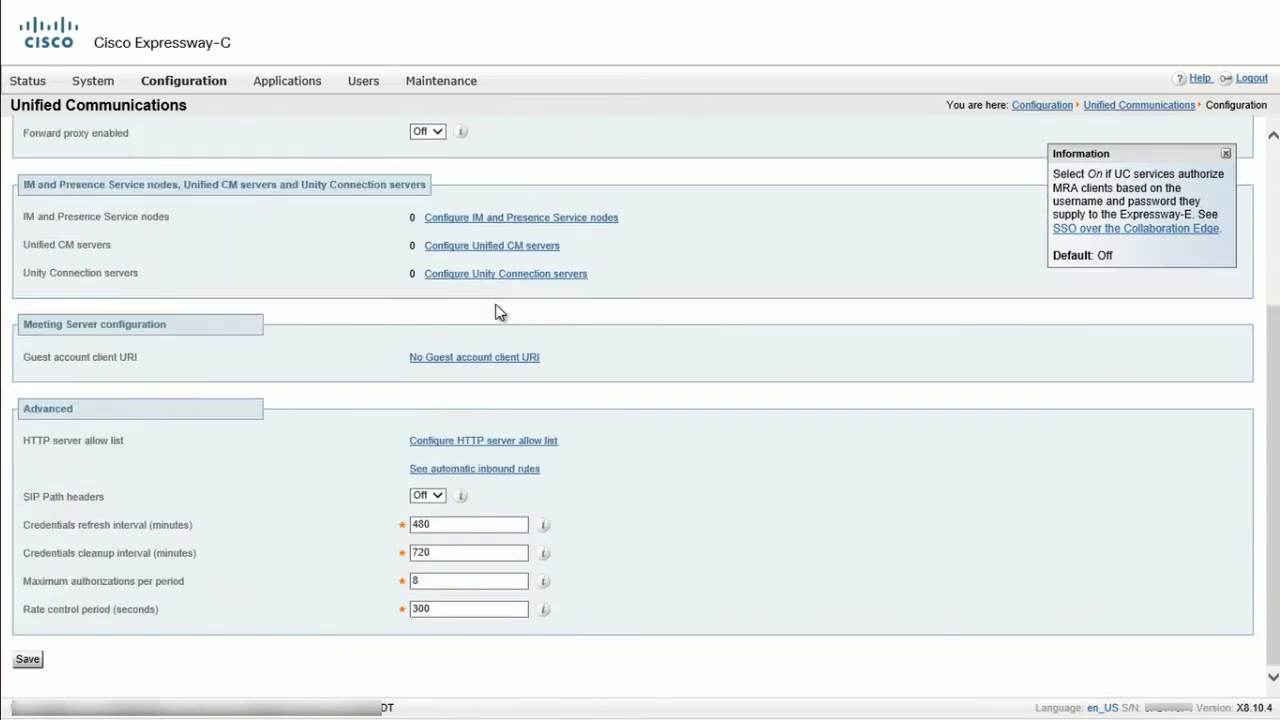
click(28, 659)
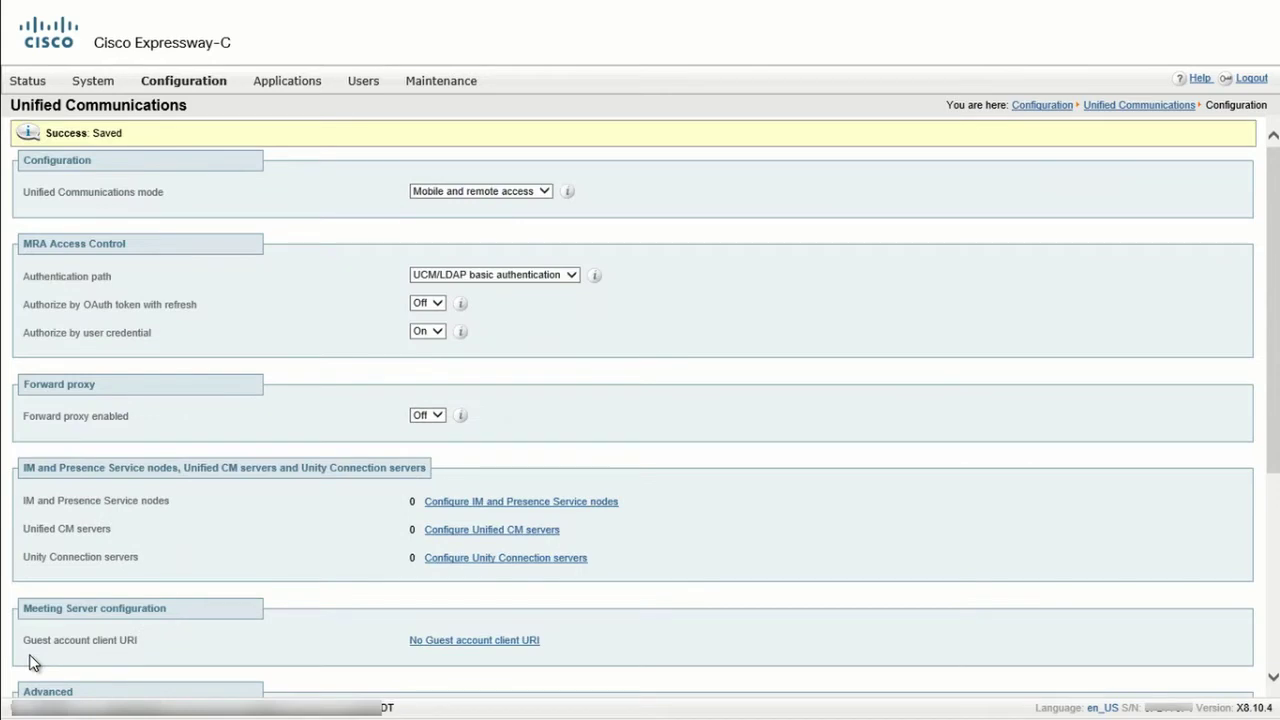
Edit example.com: Expressway registrations Off, Unified CM registrations On, IM and Presence On, and save.
mouse_move(194, 88)
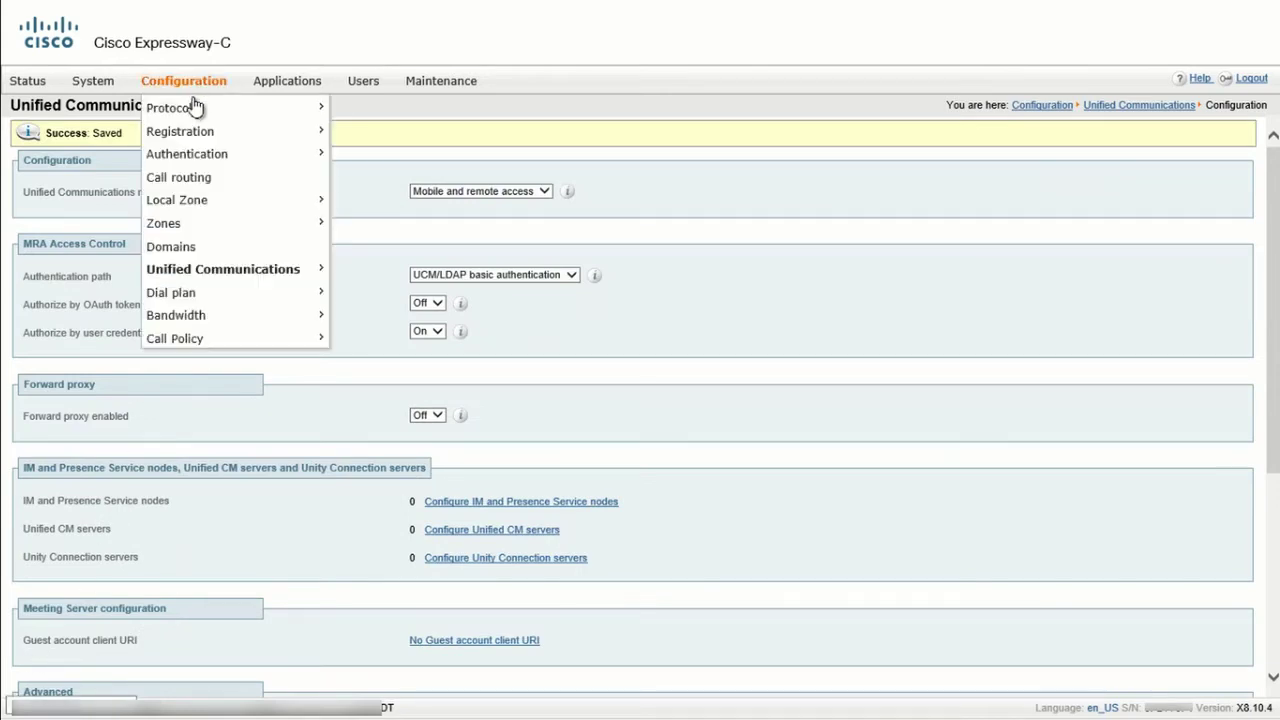
click(178, 248)
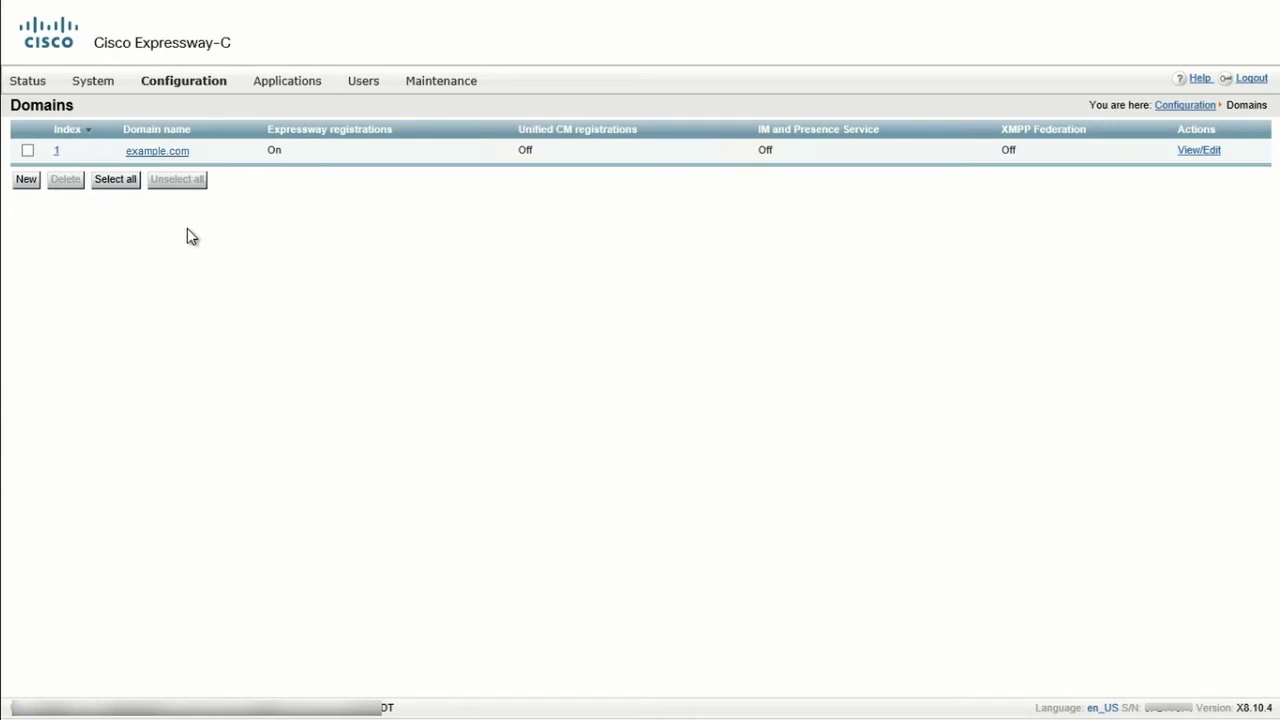
click(1205, 152)
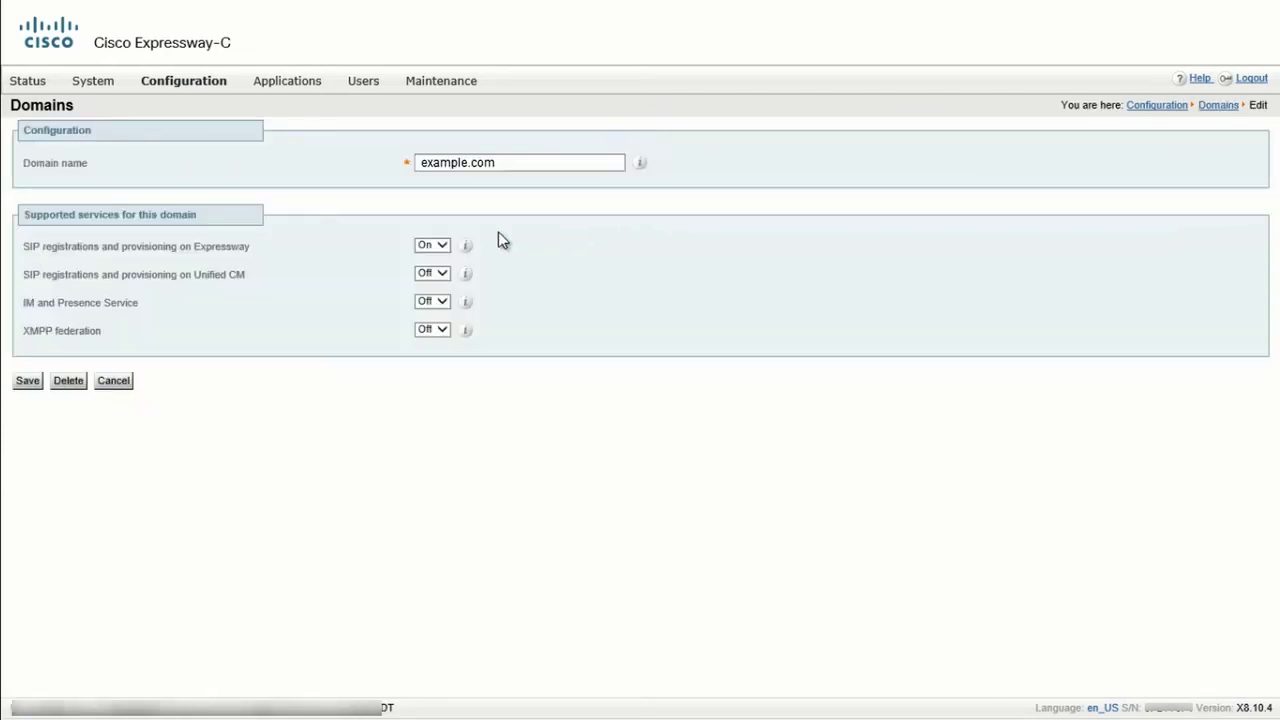
click(442, 244)
click(438, 257)
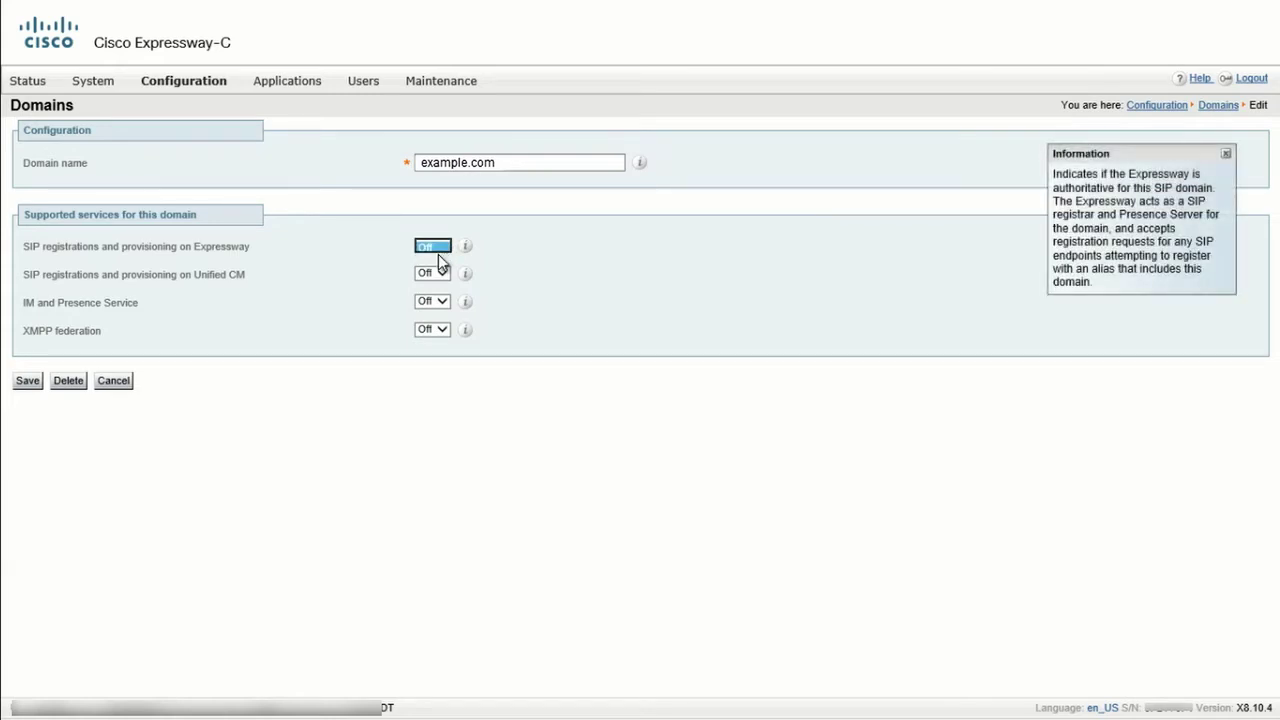
click(440, 273)
click(430, 261)
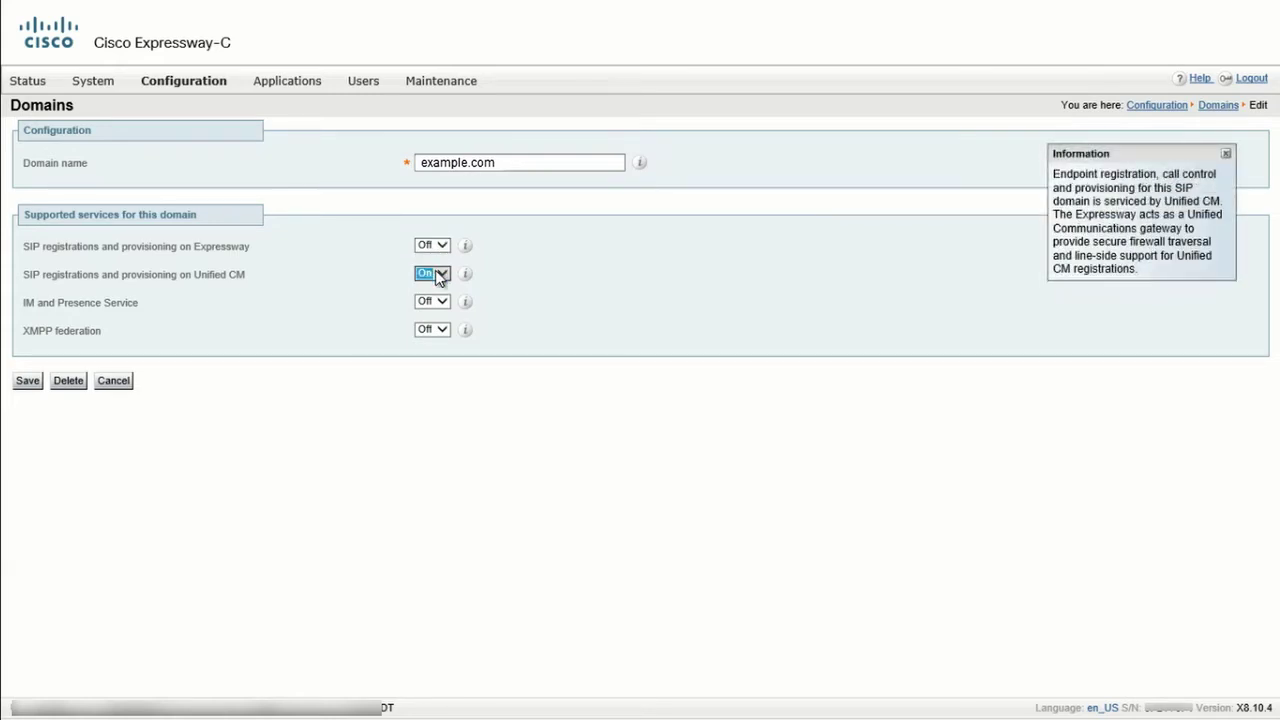
click(438, 301)
click(428, 289)
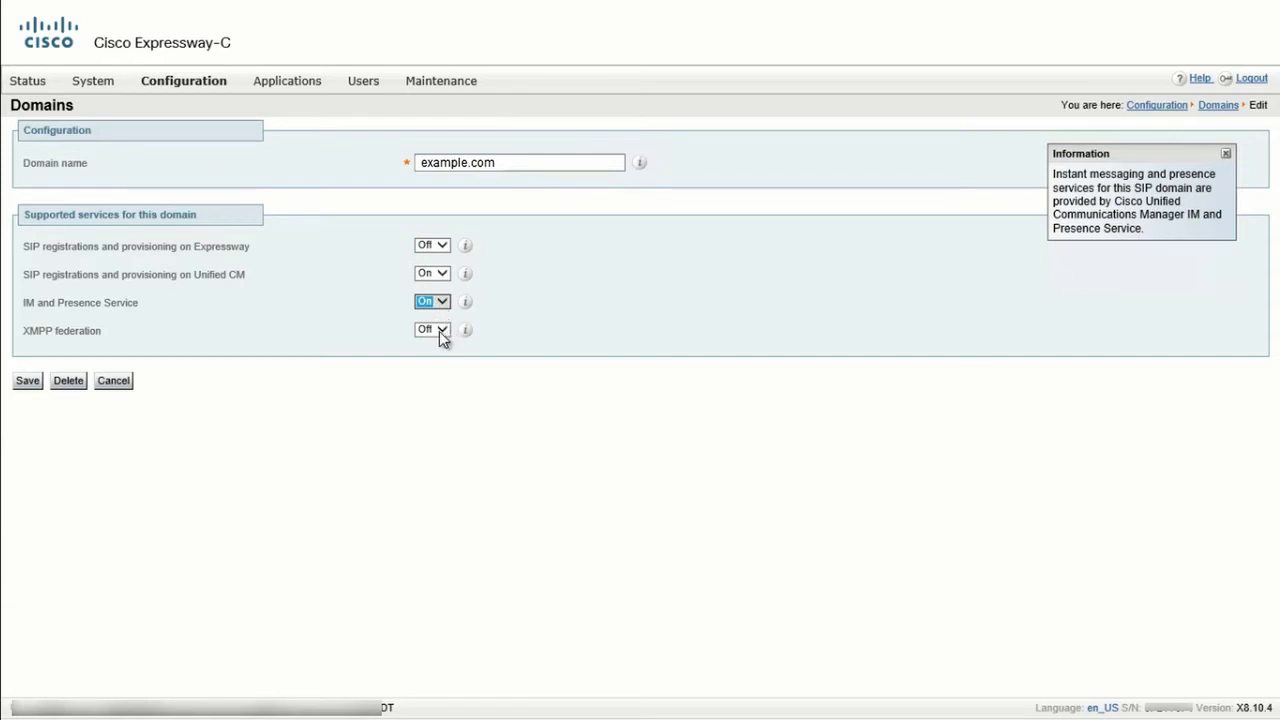
click(34, 386)
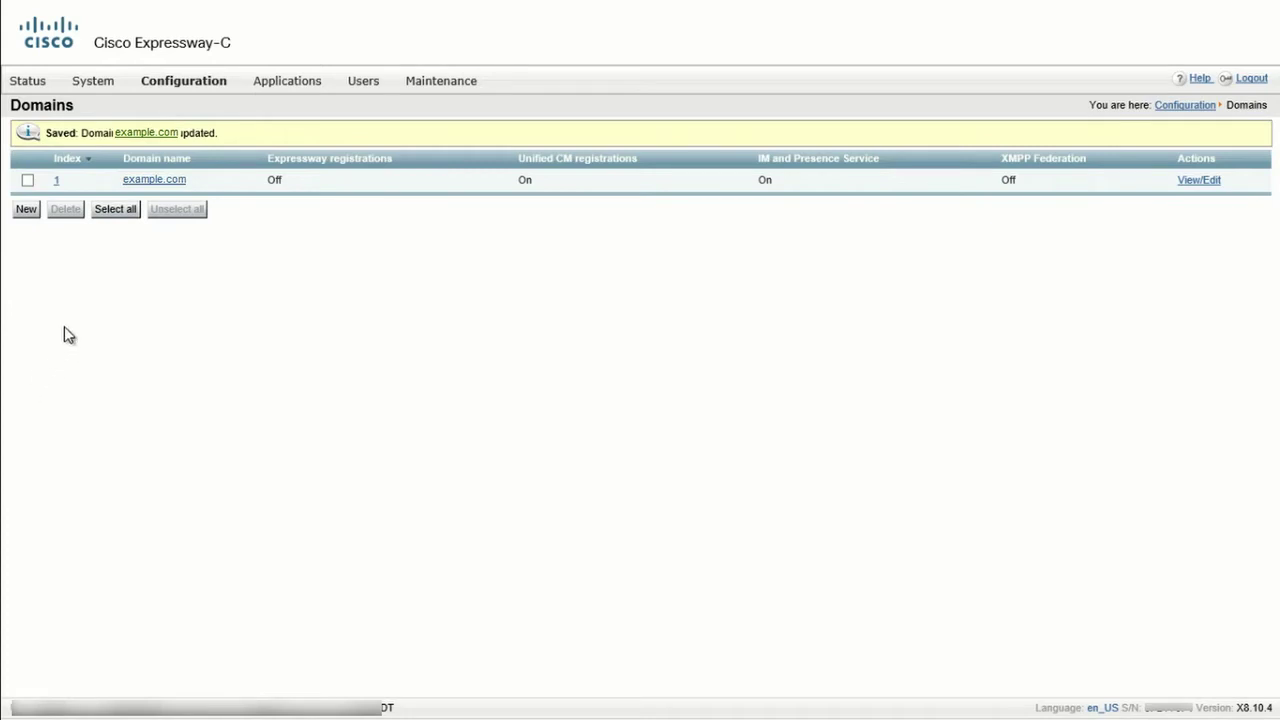
Go to the Unified Communications configuration page.
mouse_move(204, 89)
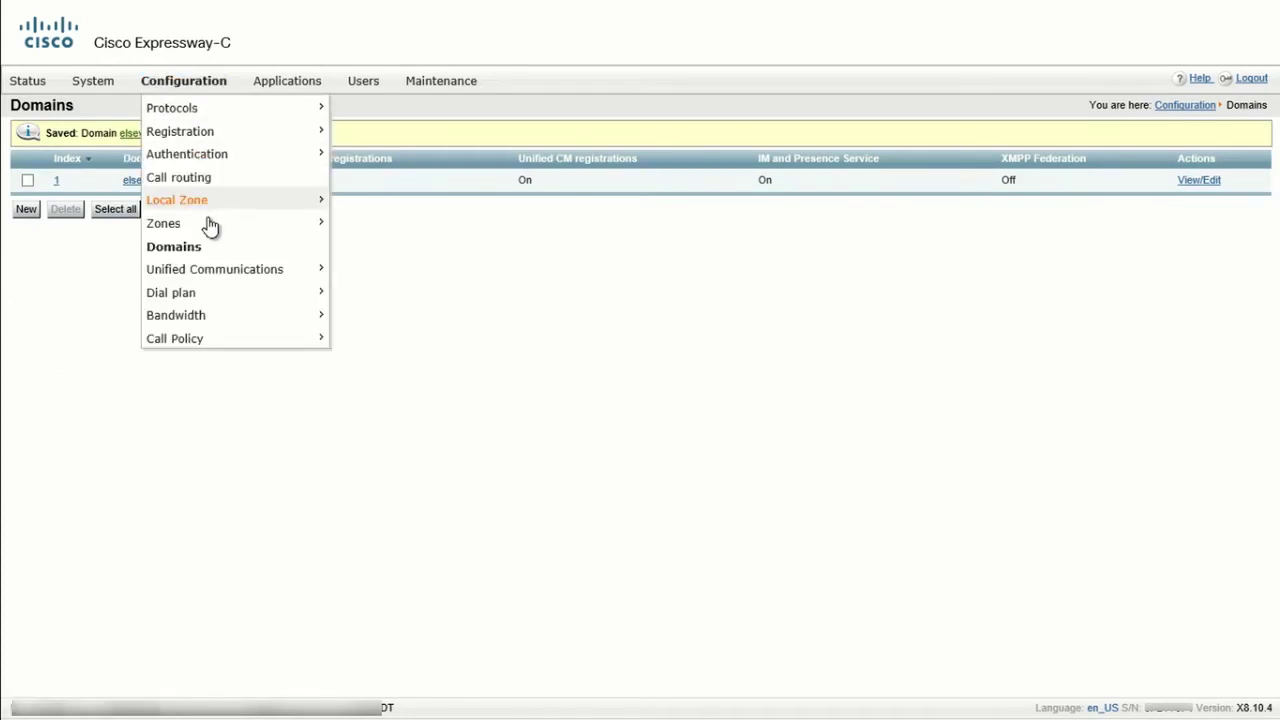
mouse_move(211, 269)
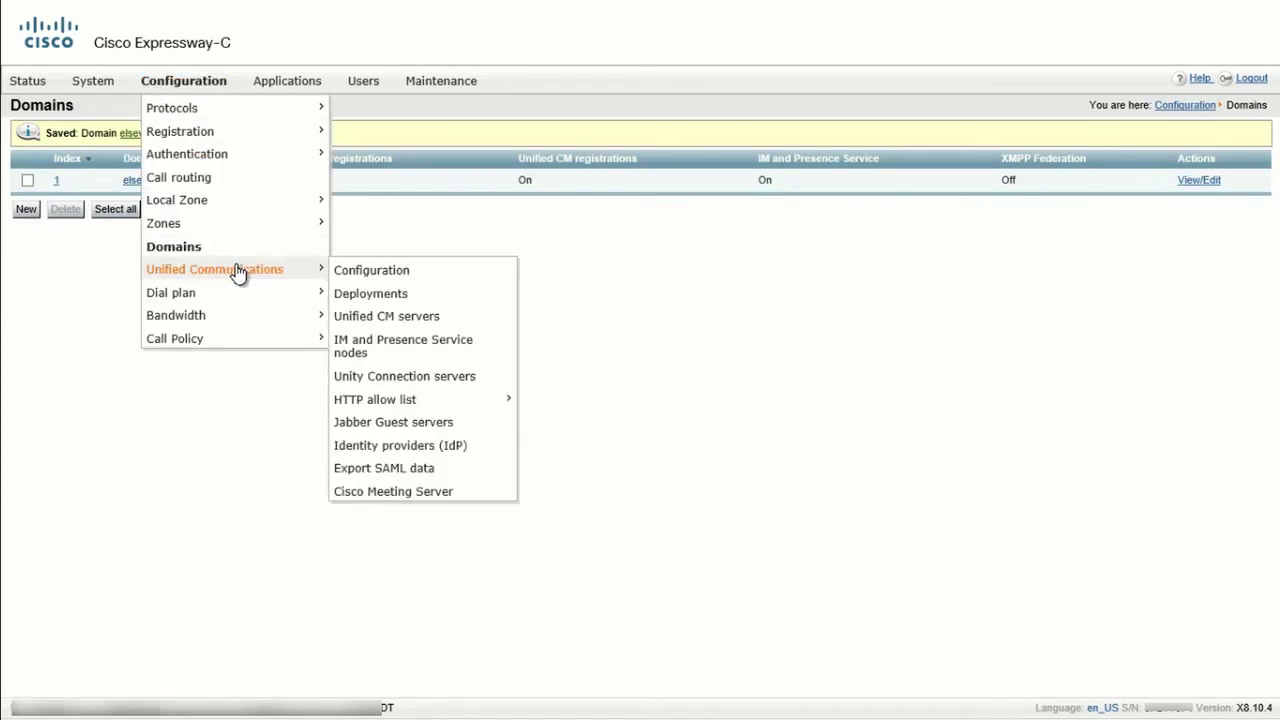
click(367, 271)
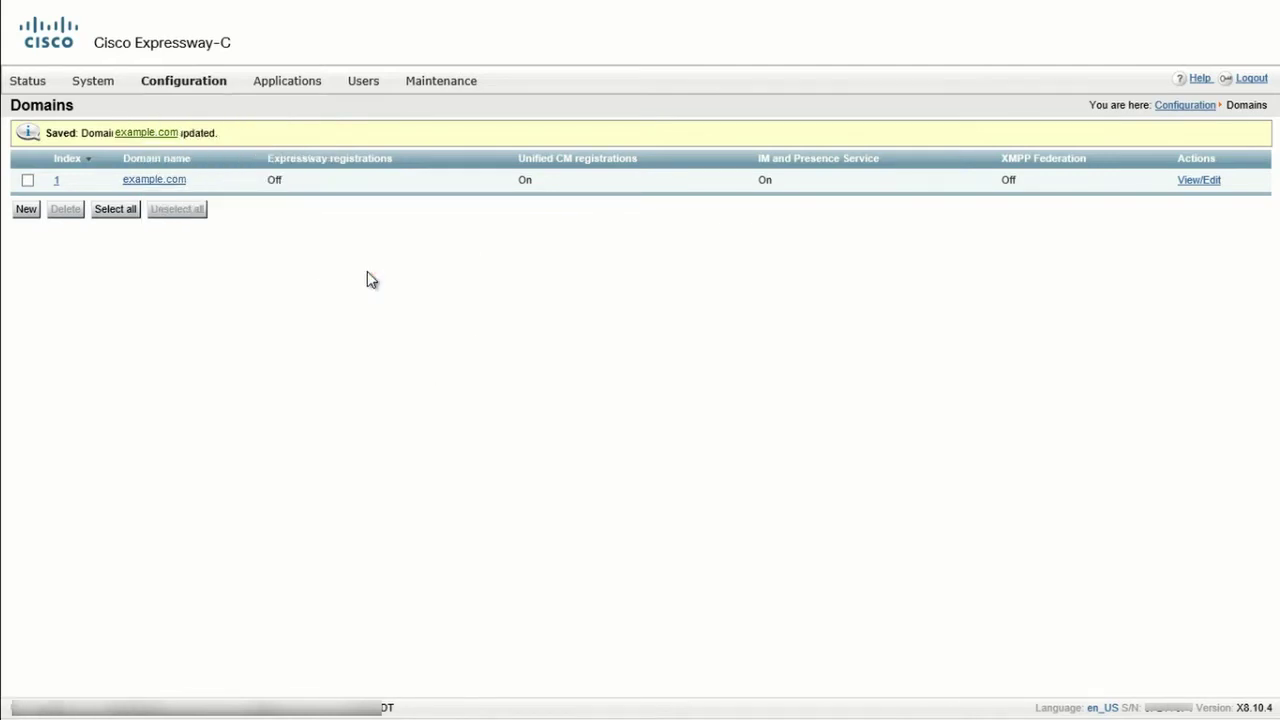
Add Unified CM publisher ucmpub.example.com with its password and TLS verify mode Off.
scroll(367, 271, down, 3)
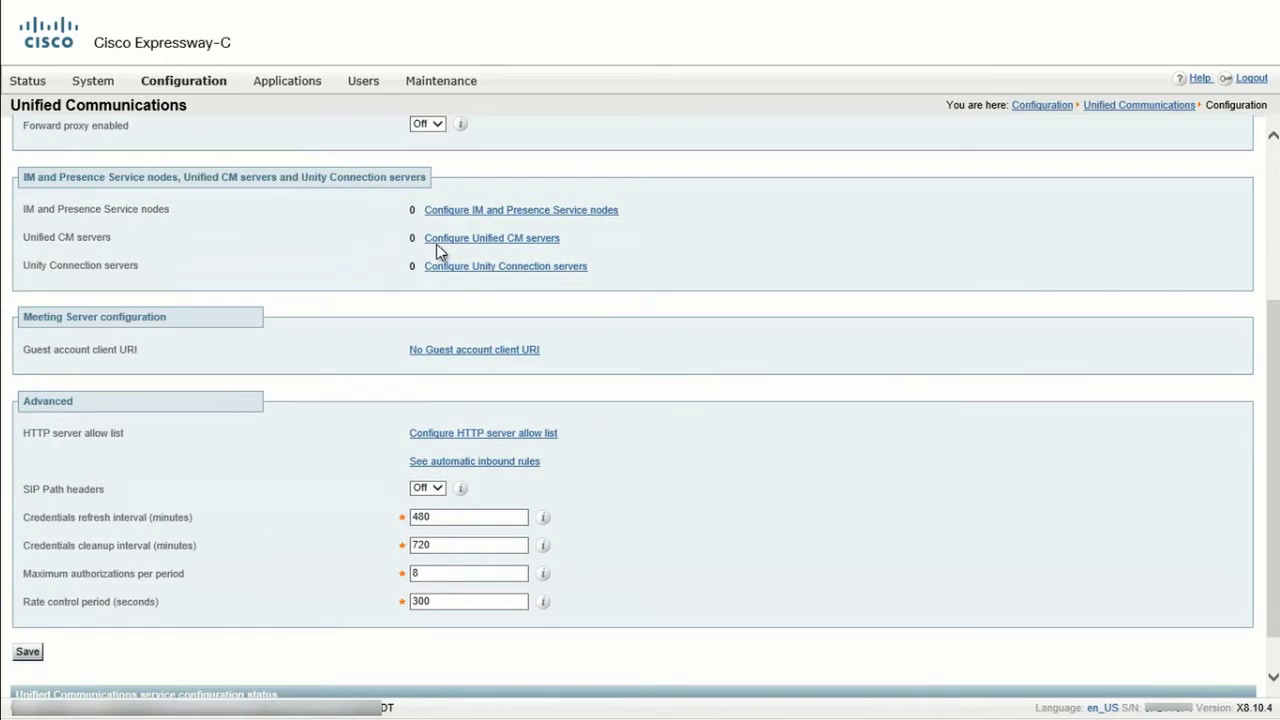
click(480, 243)
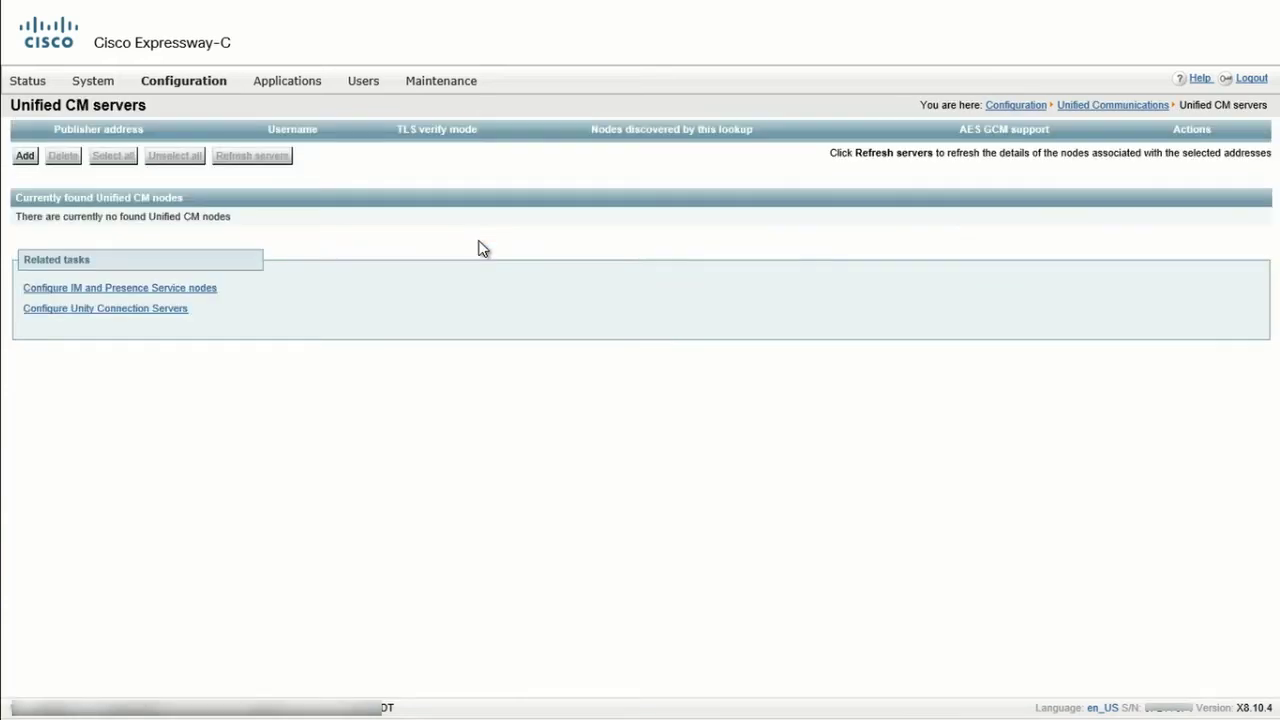
click(36, 157)
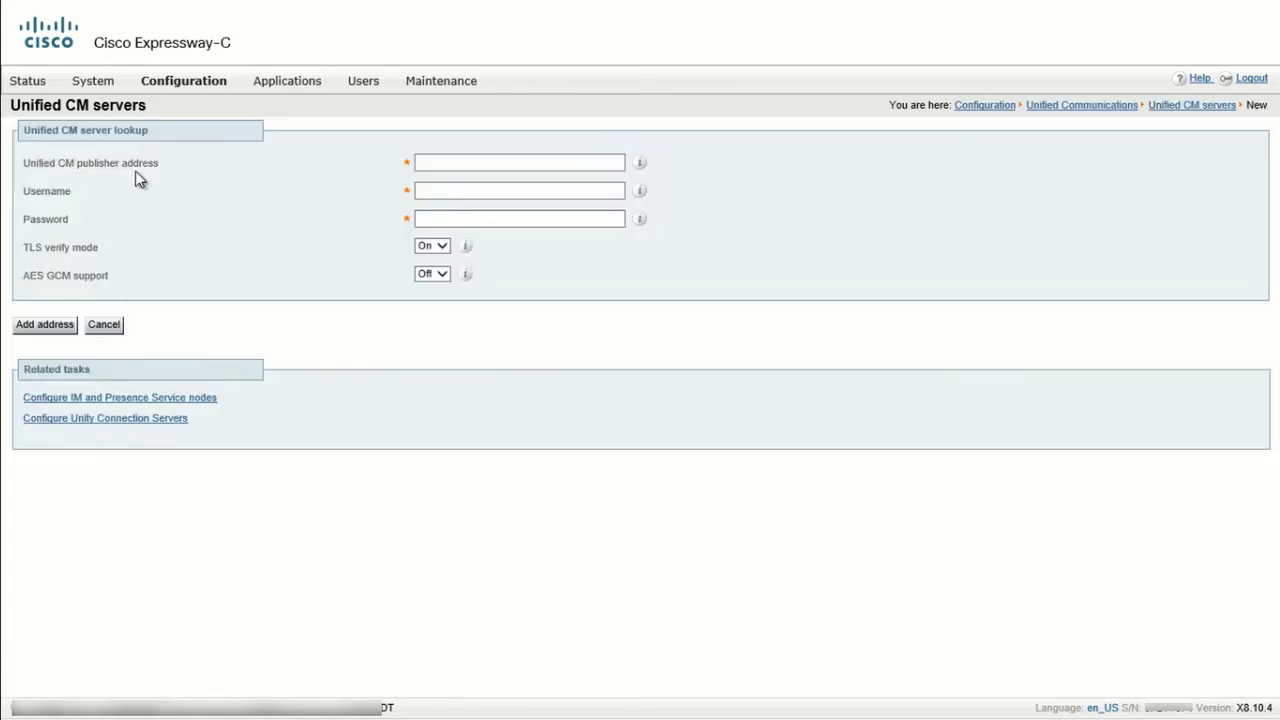
click(458, 162)
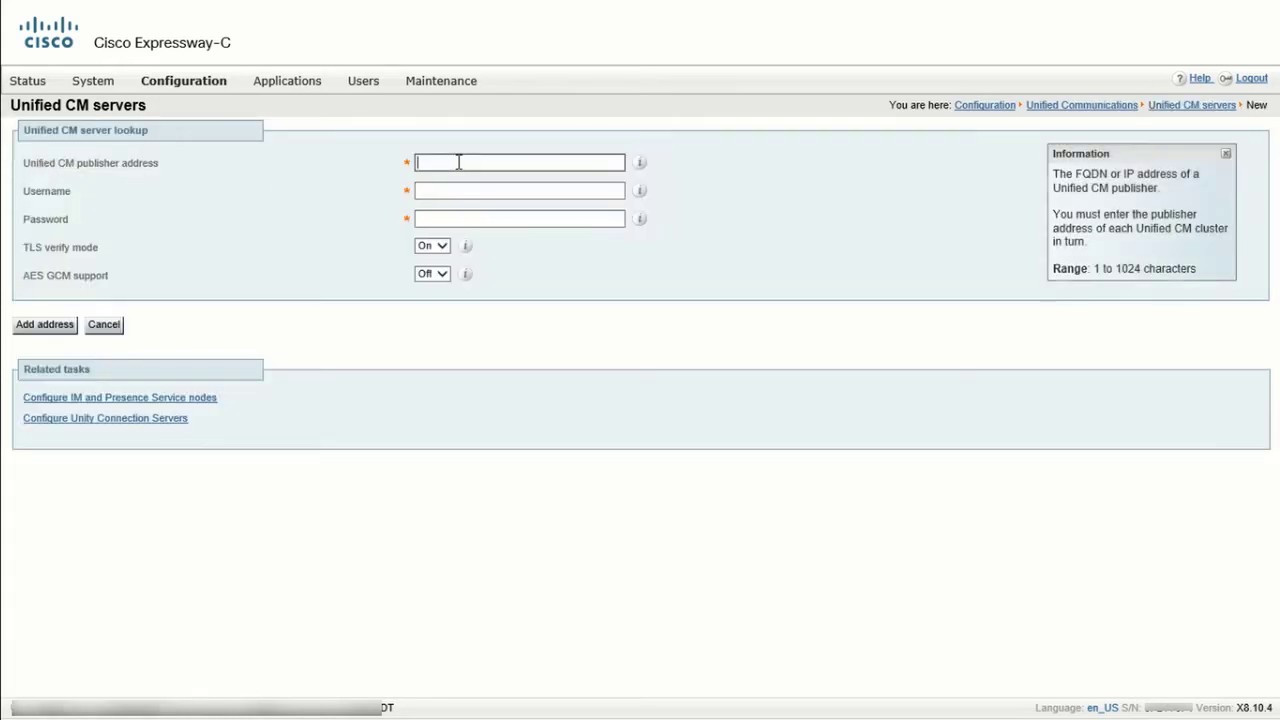
text(ucmpub.example.com)
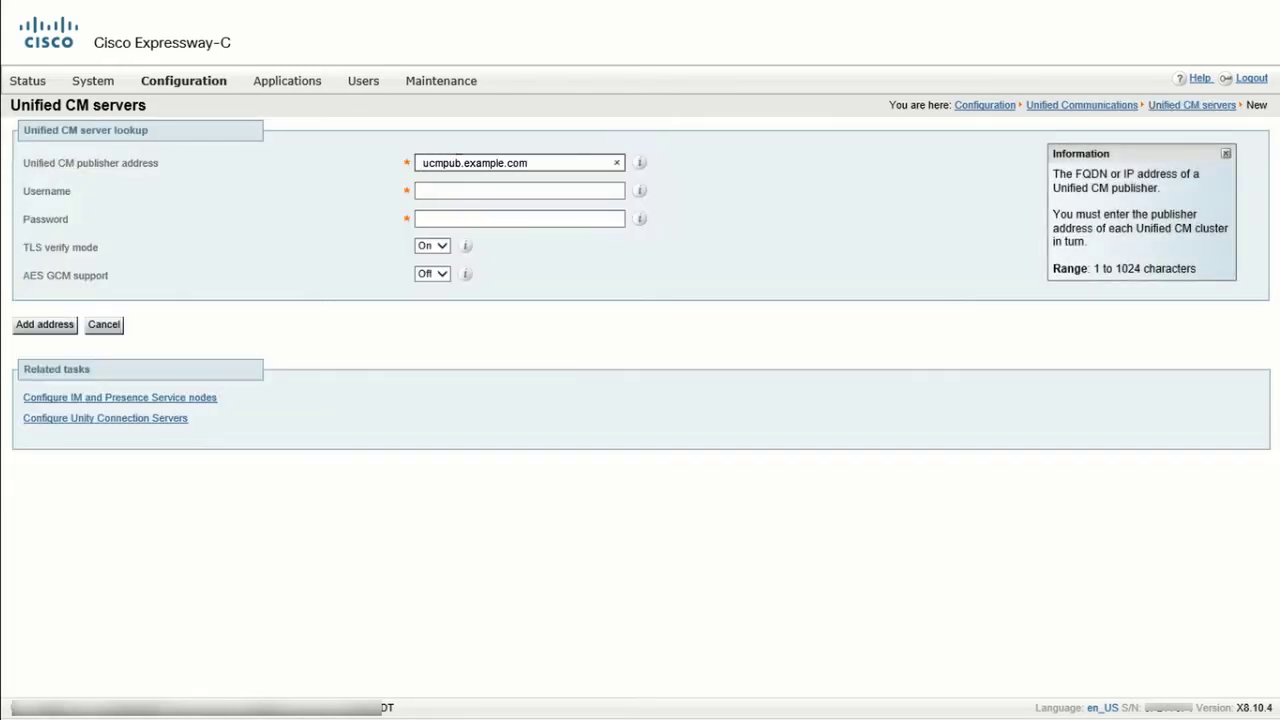
key(Tab)
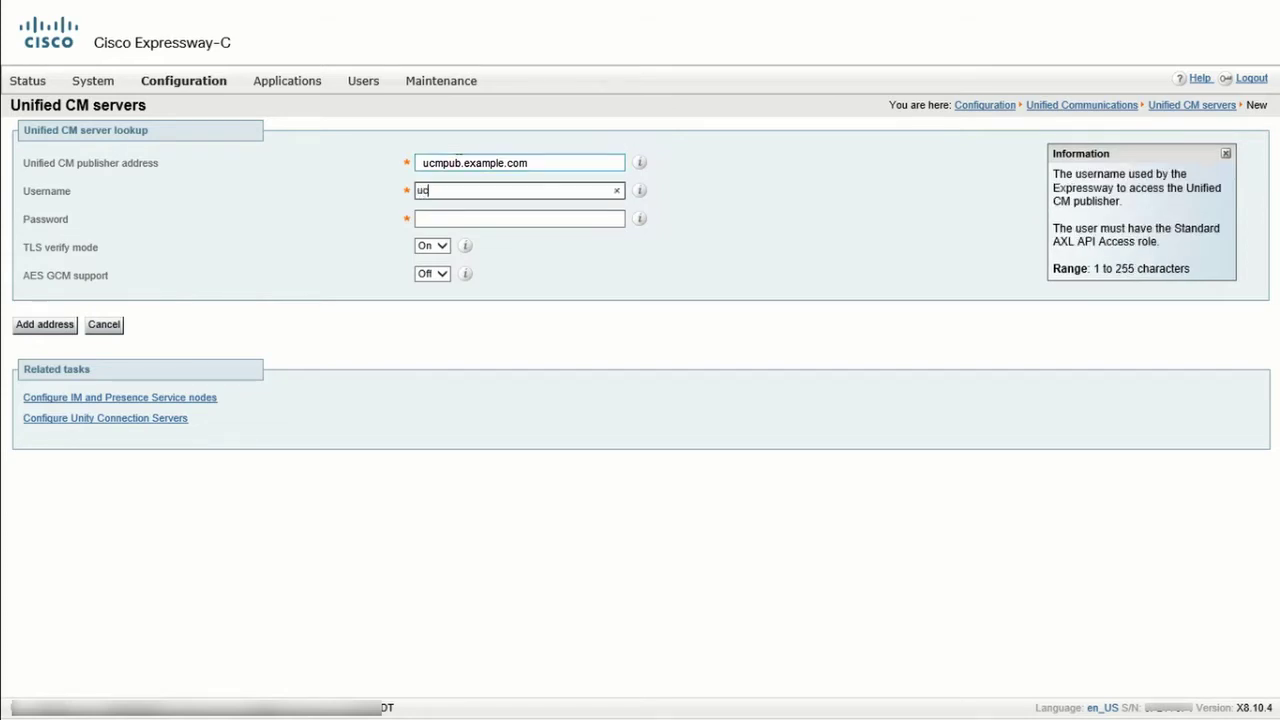
key(Tab)
text(•)
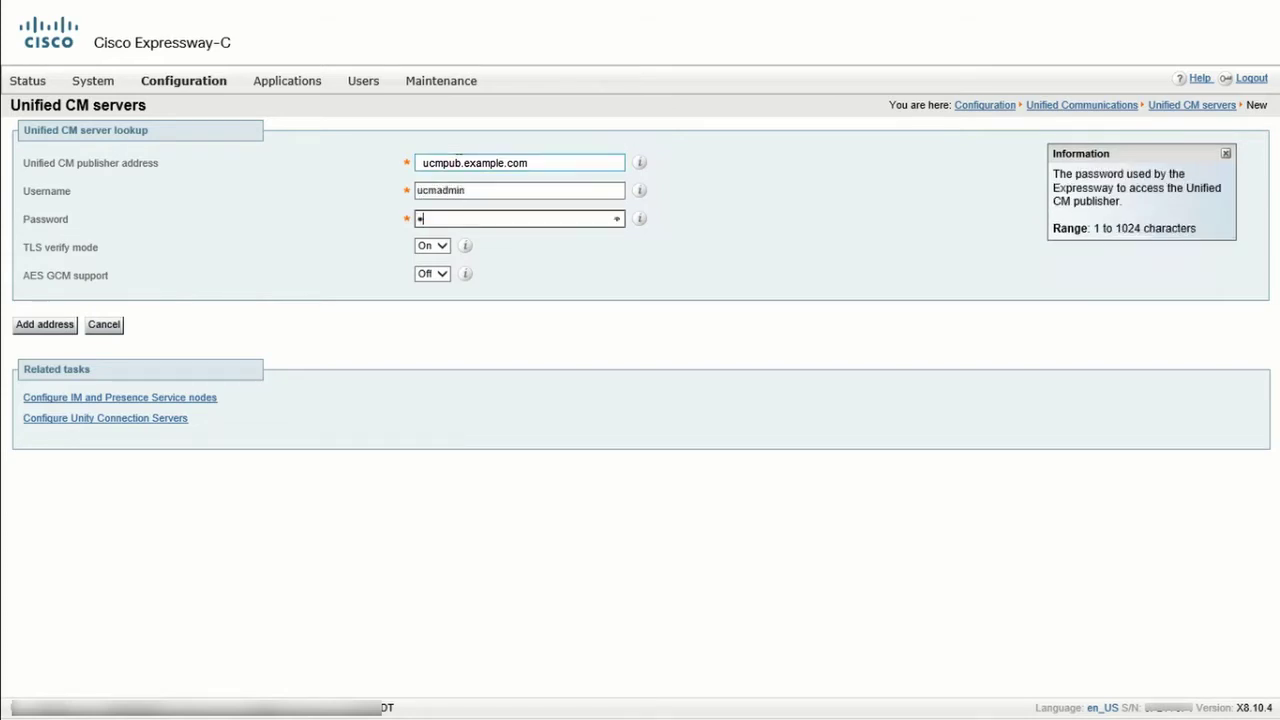
text(••••••••)
click(432, 248)
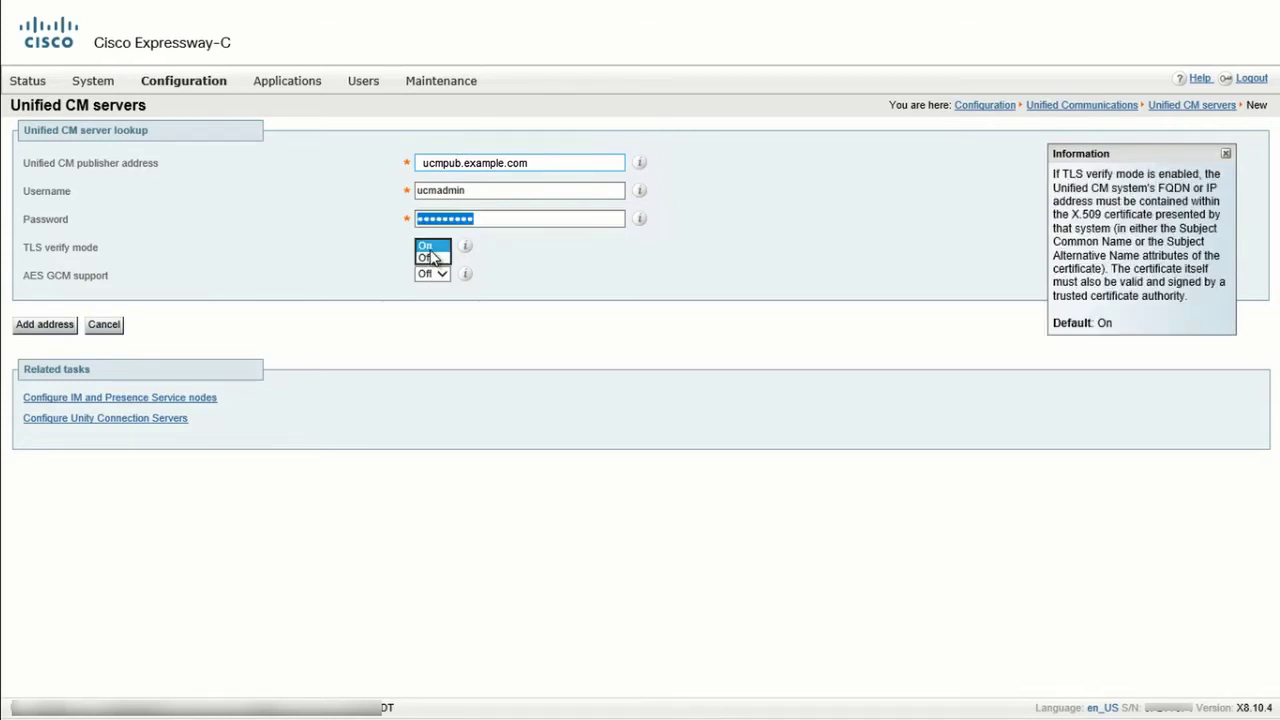
click(430, 258)
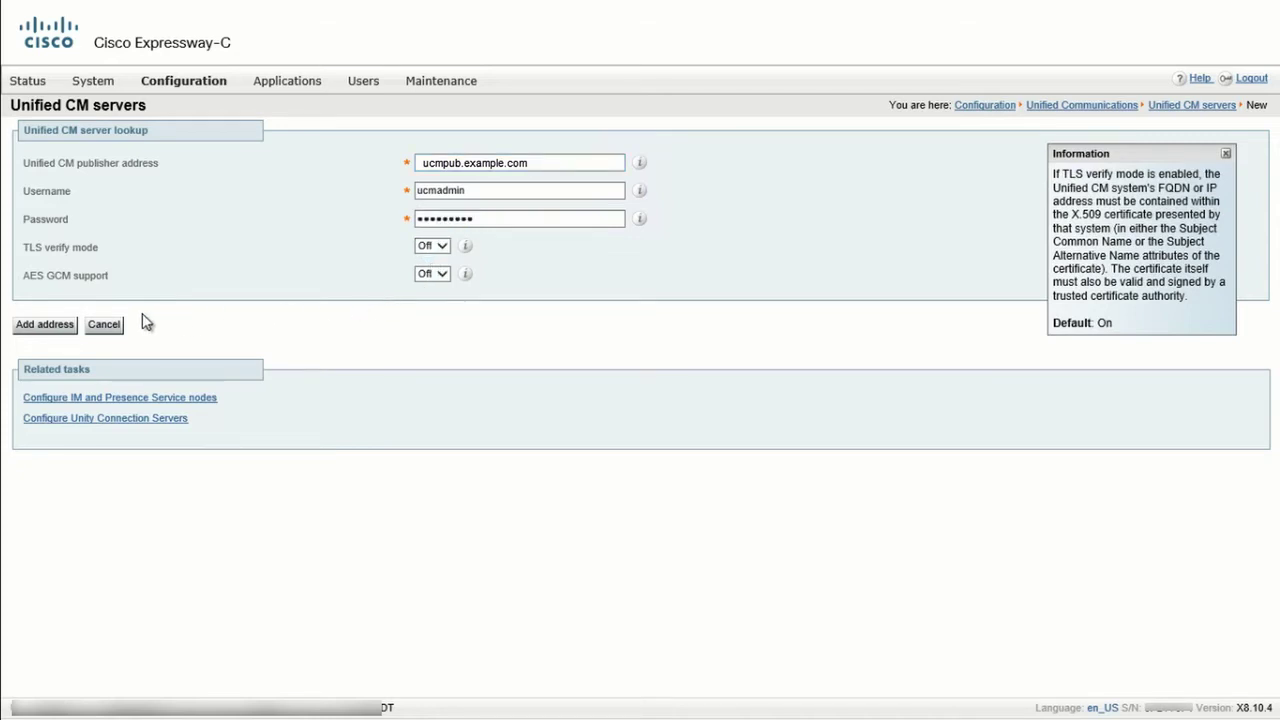
click(49, 325)
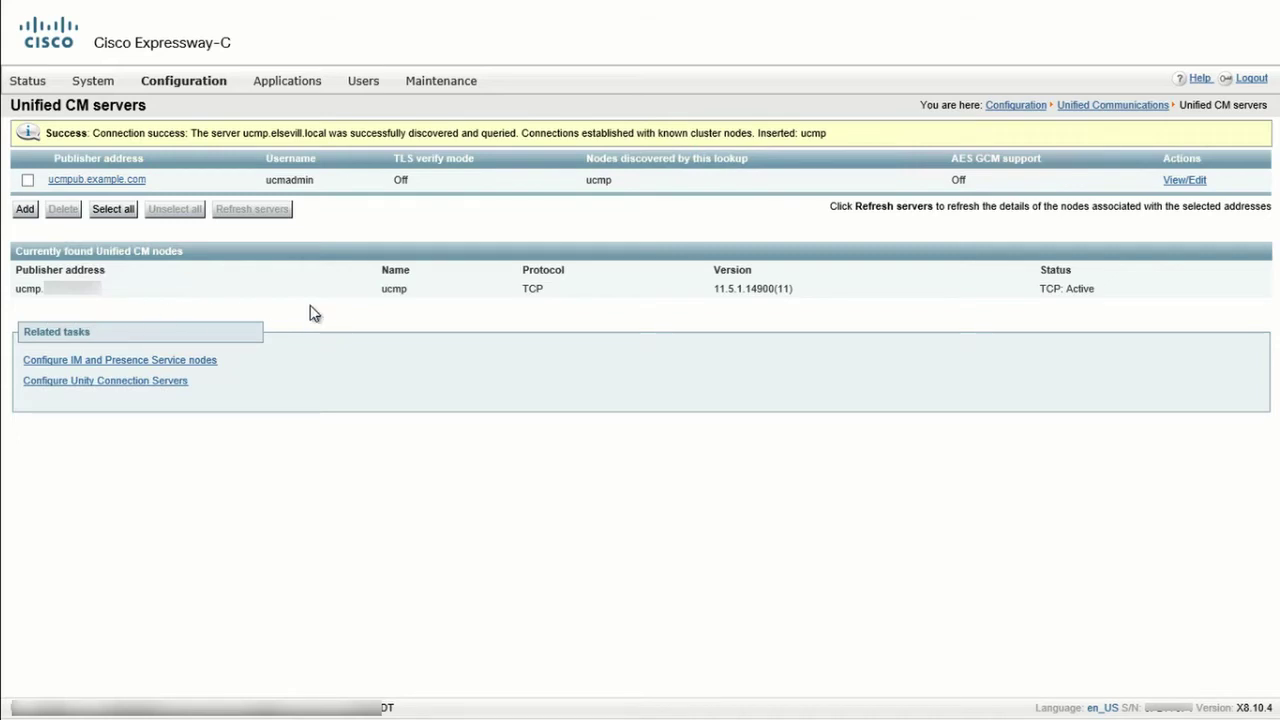
Go to the IM and Presence Service nodes page and start a new node.
mouse_move(200, 88)
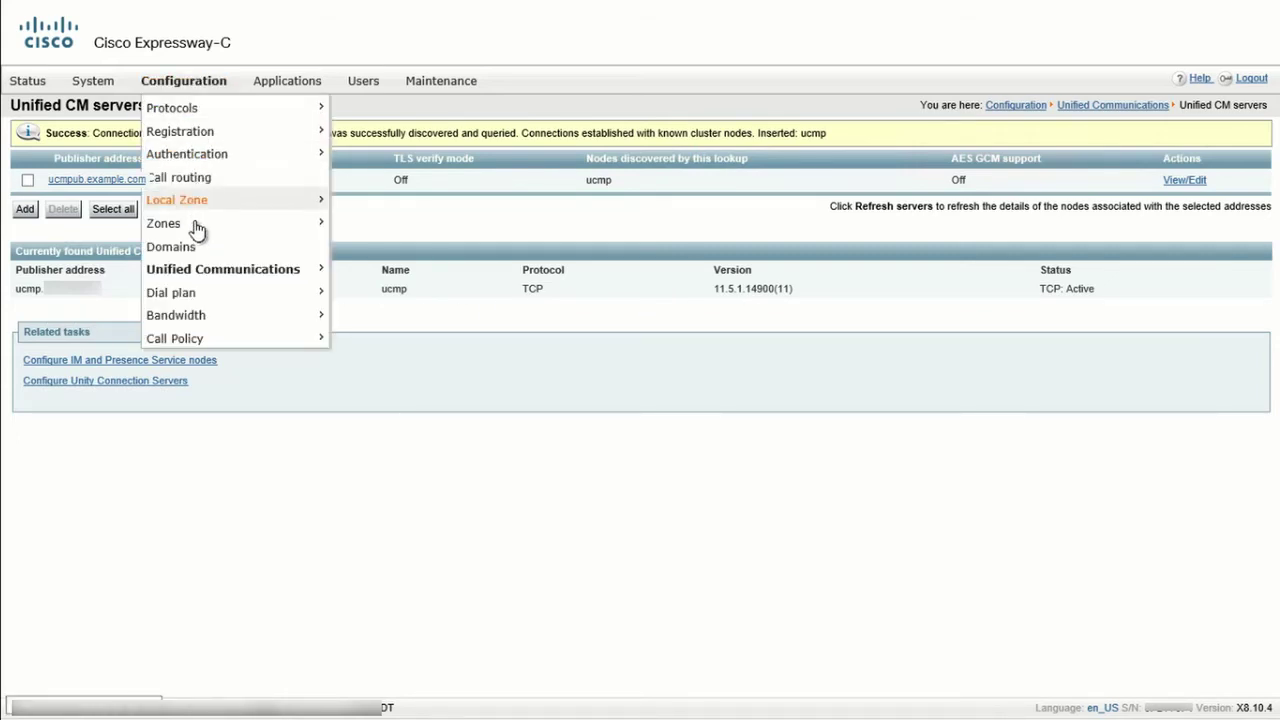
mouse_move(225, 270)
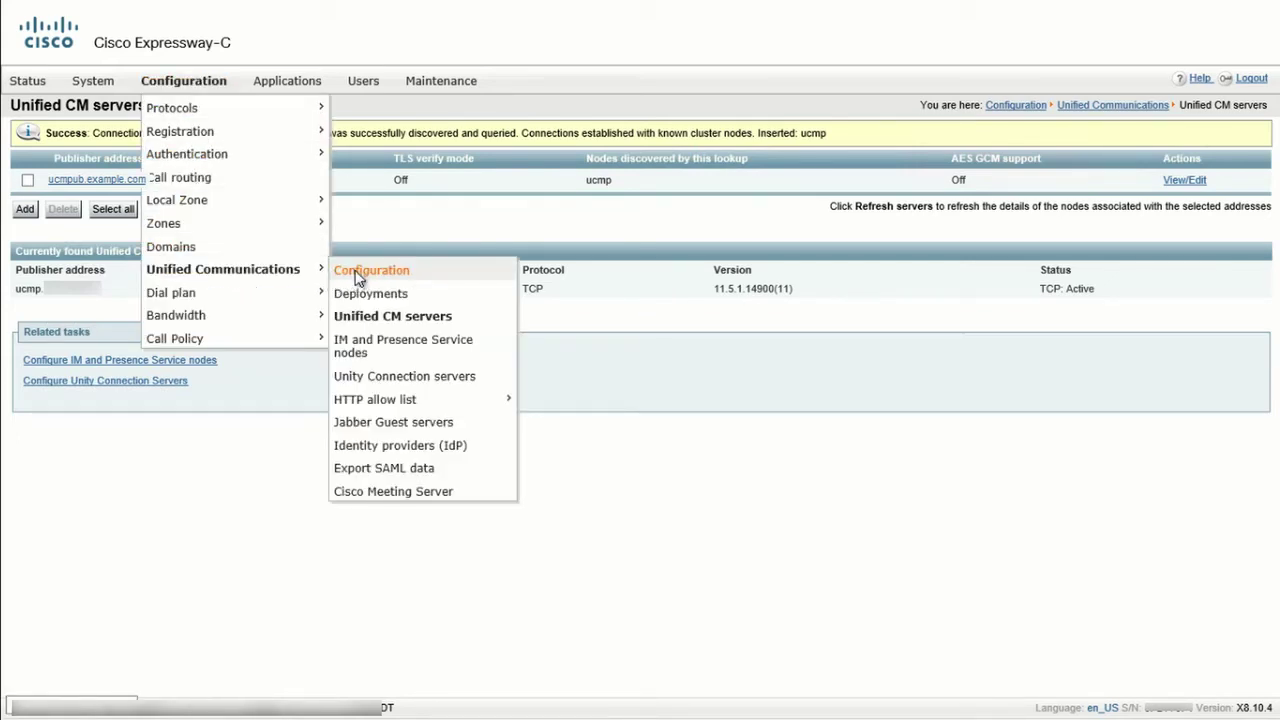
click(357, 274)
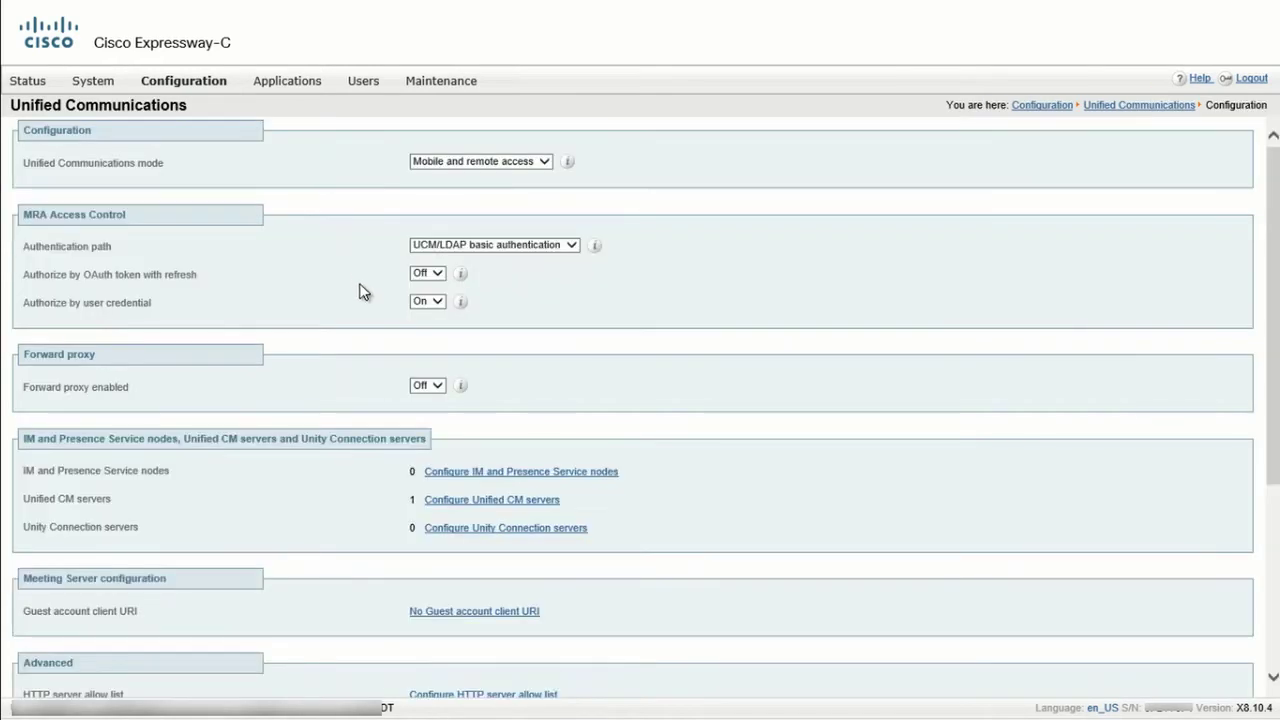
click(494, 476)
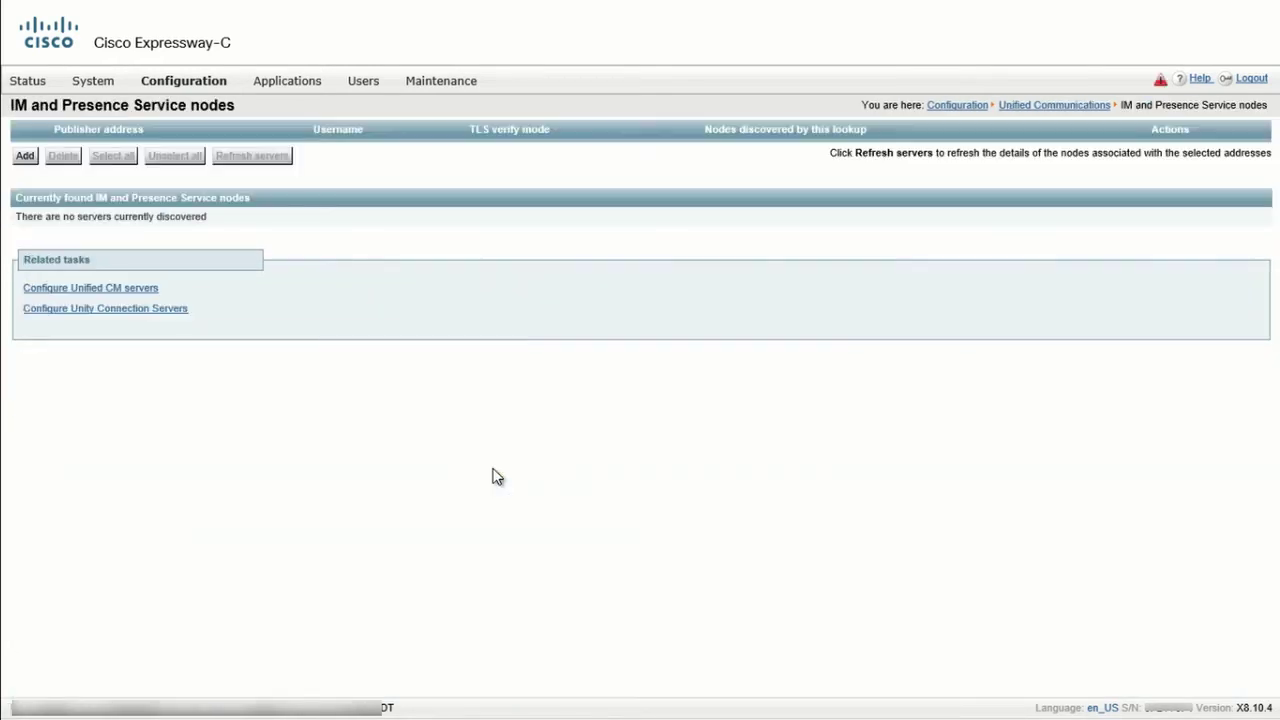
click(30, 159)
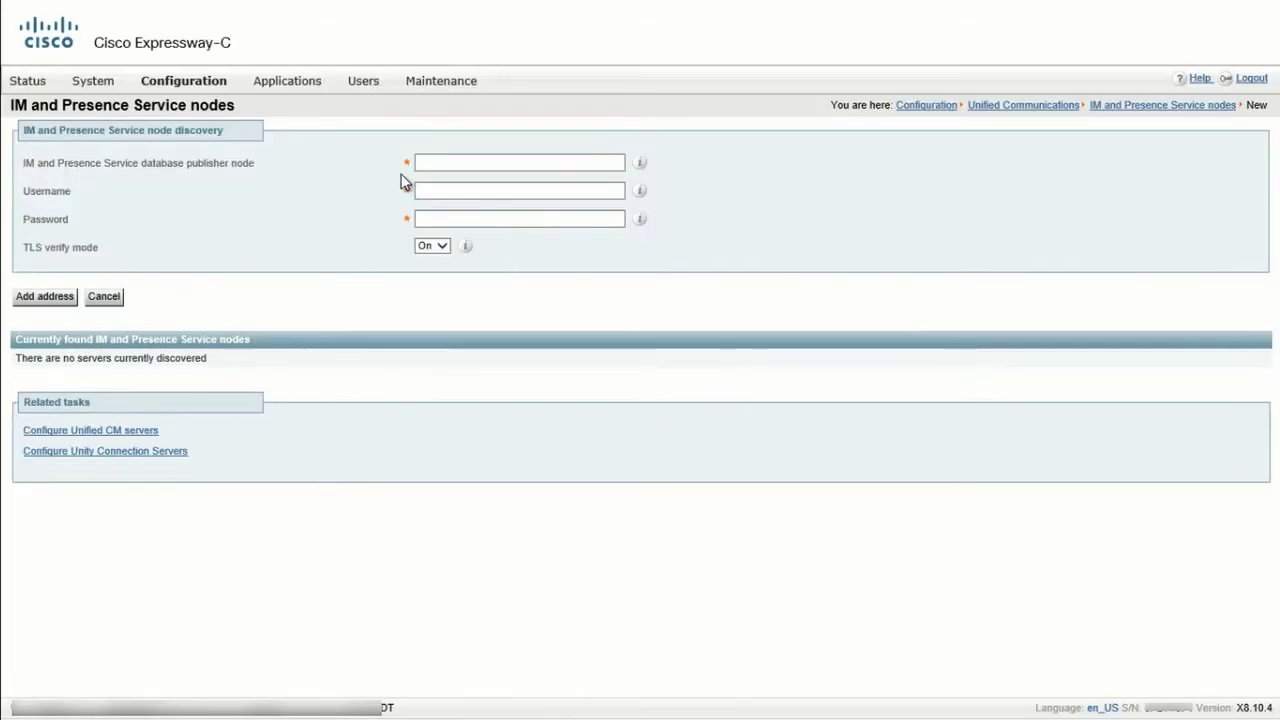
Add imnp.example.com as the IM and Presence publisher with admin credentials and TLS verify mode.
click(462, 162)
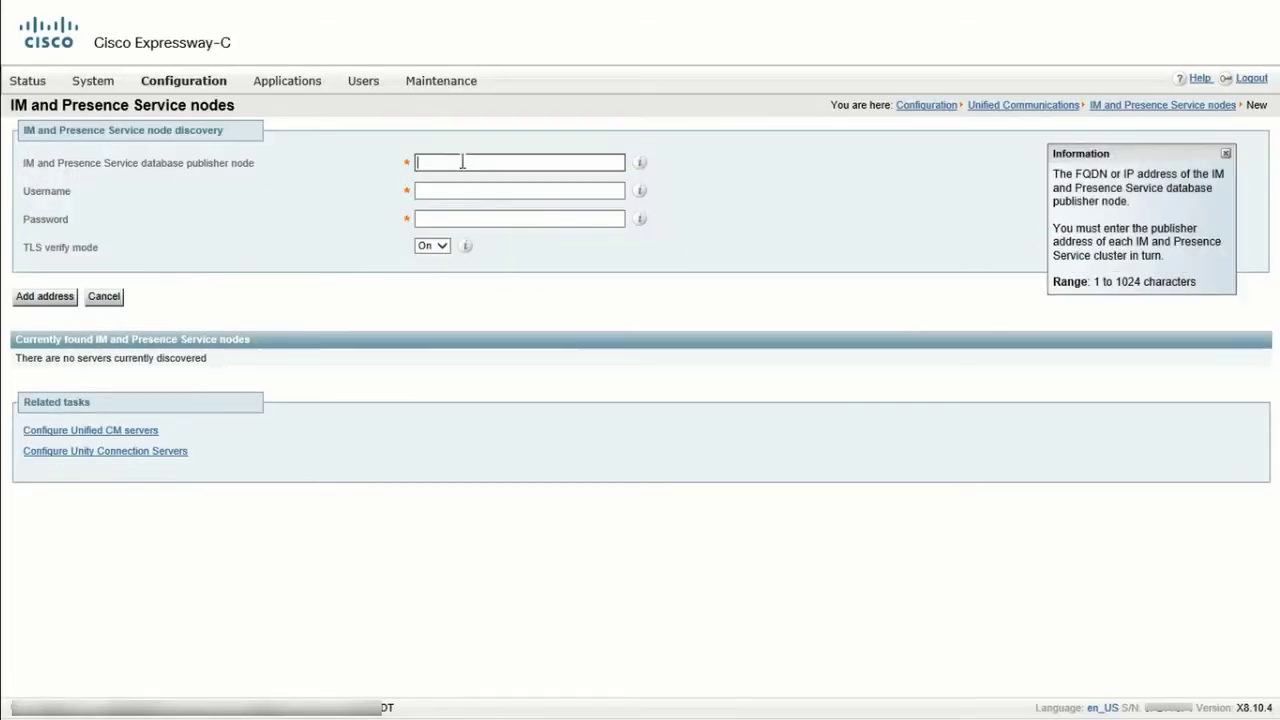
text(imnp.example.com)
key(Tab)
text(ucmadmin)
key(Tab)
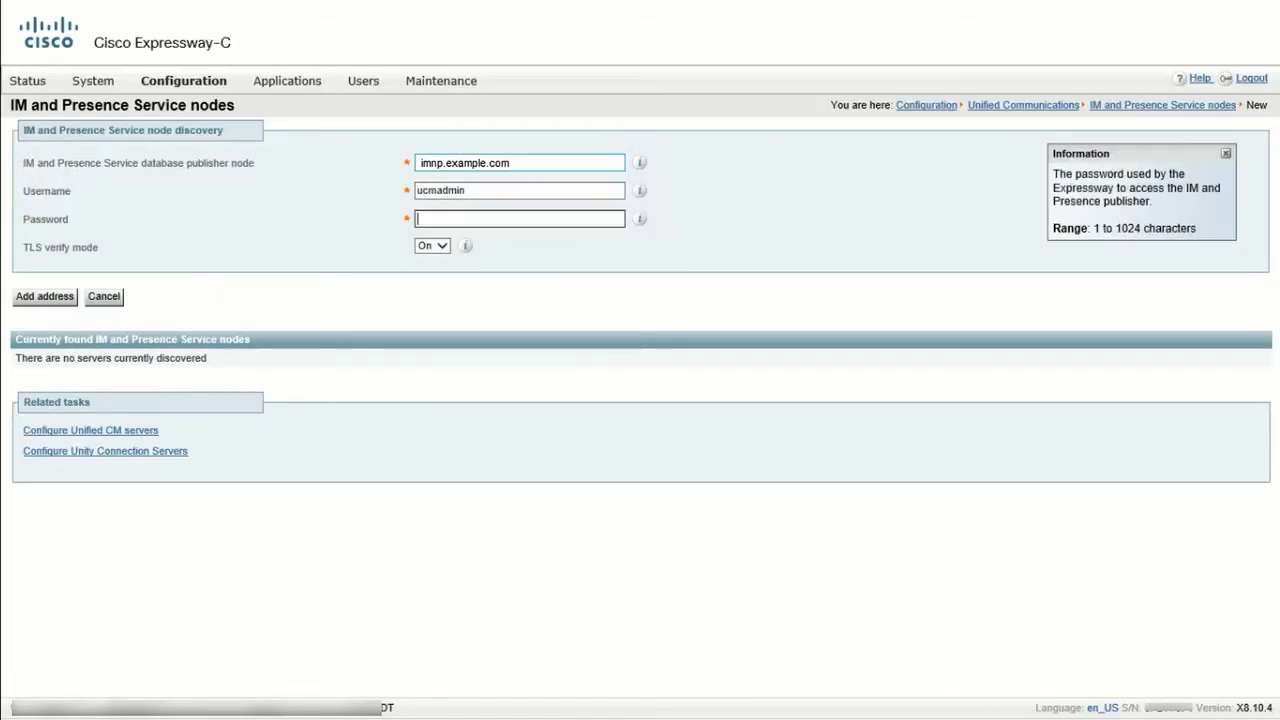
text(*********)
click(439, 251)
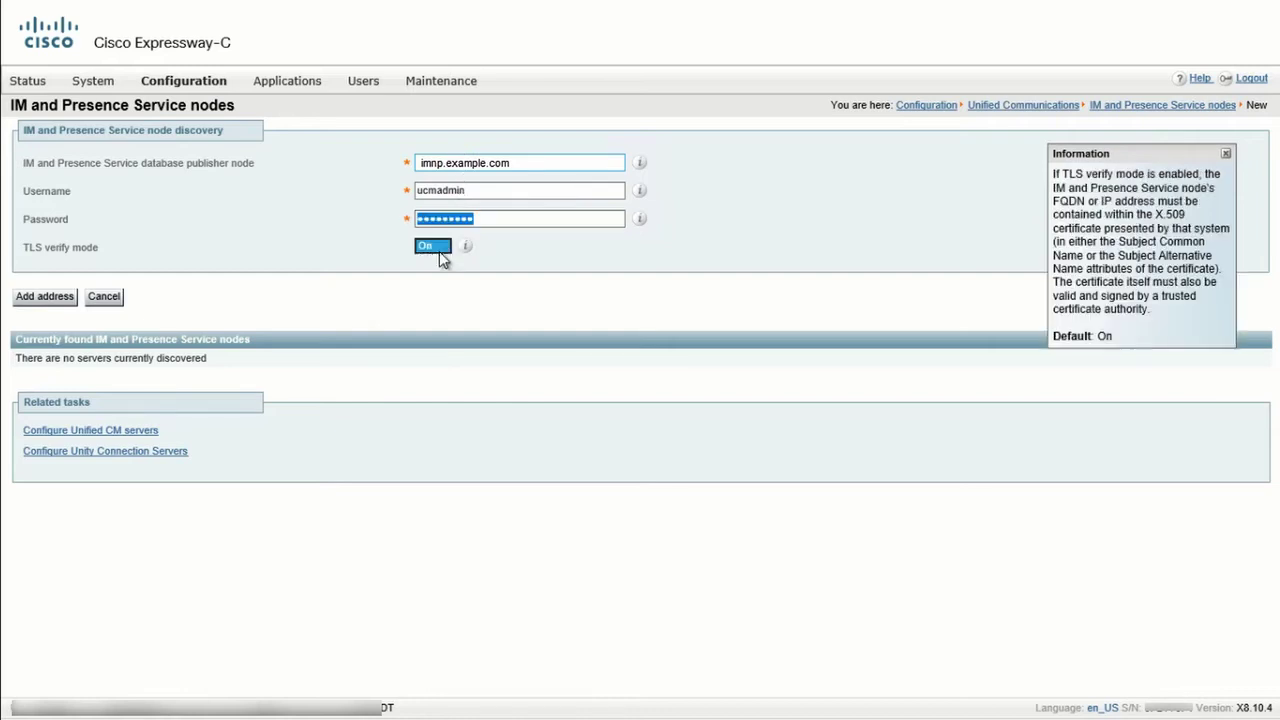
click(50, 298)
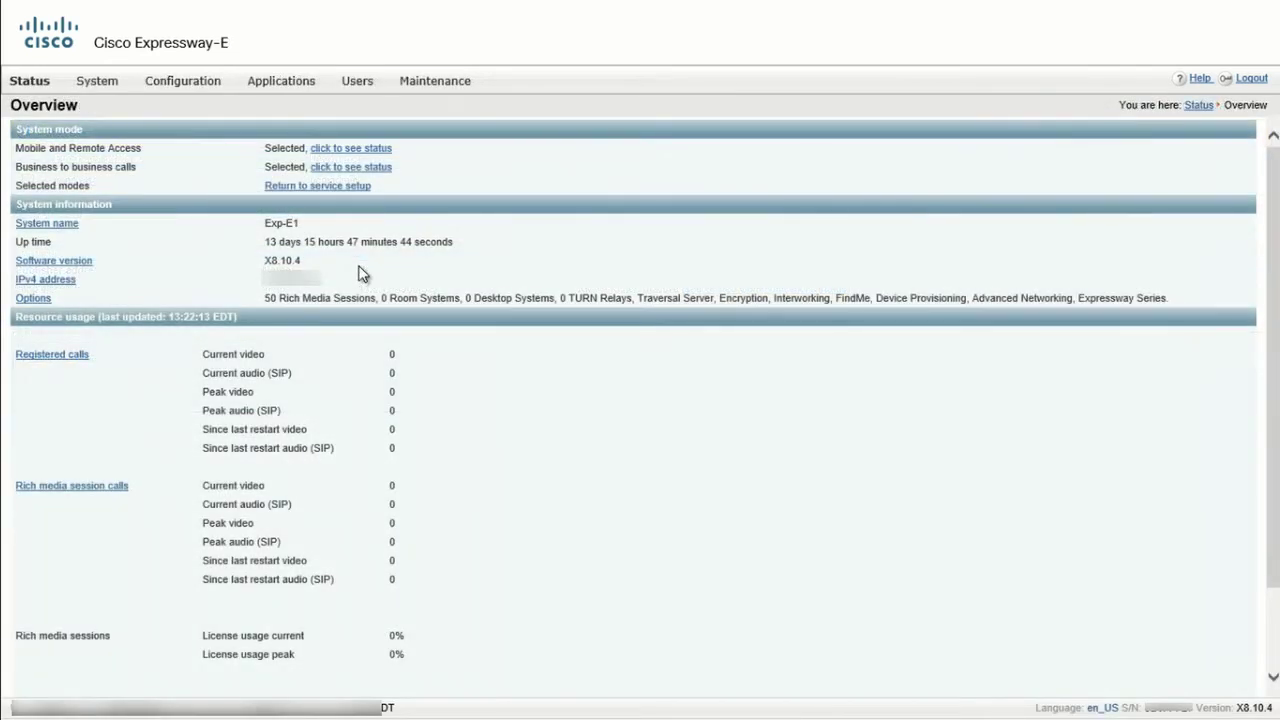
Set Expressway-E's Unified Communications mode to Mobile and remote access and save it.
click(188, 87)
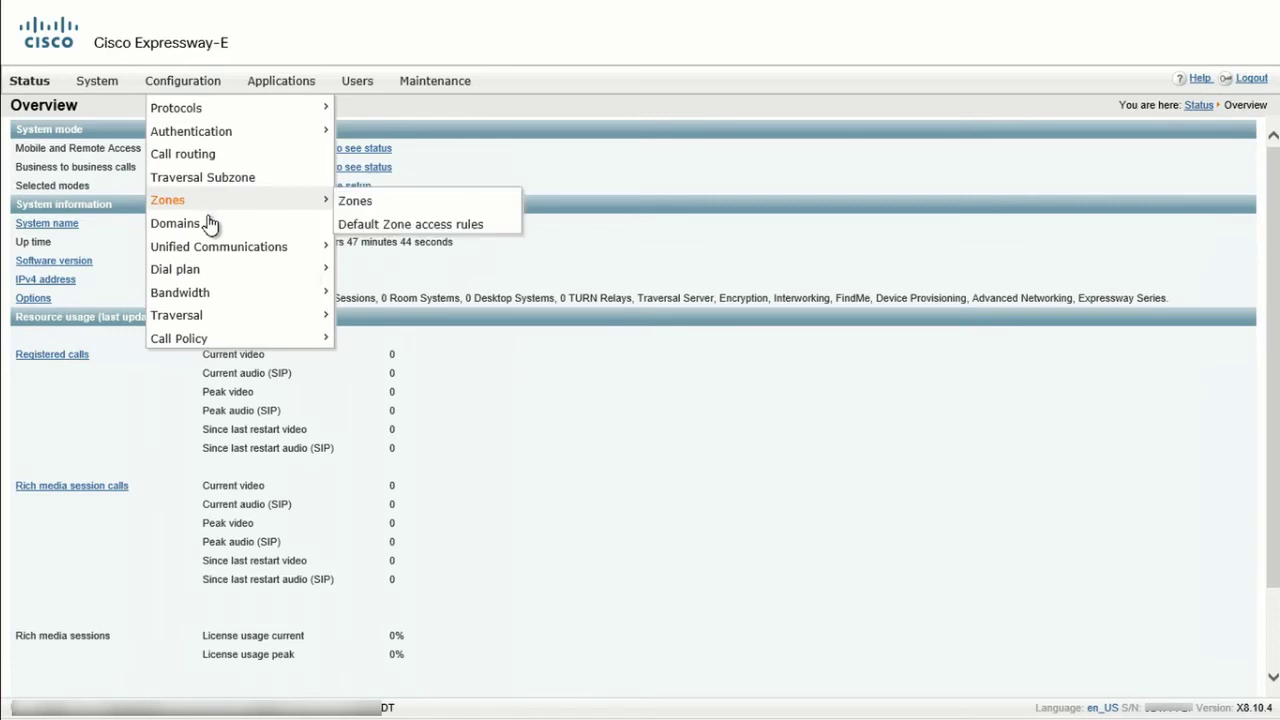
mouse_move(340, 250)
click(384, 248)
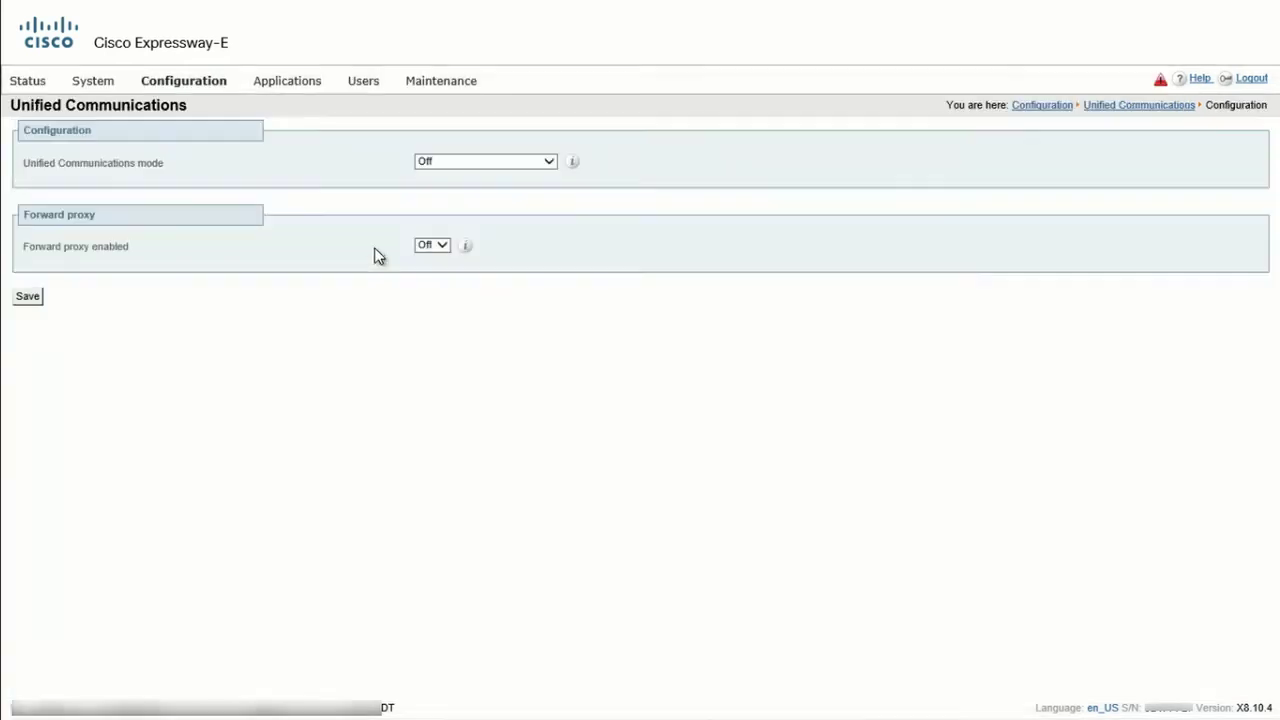
click(500, 163)
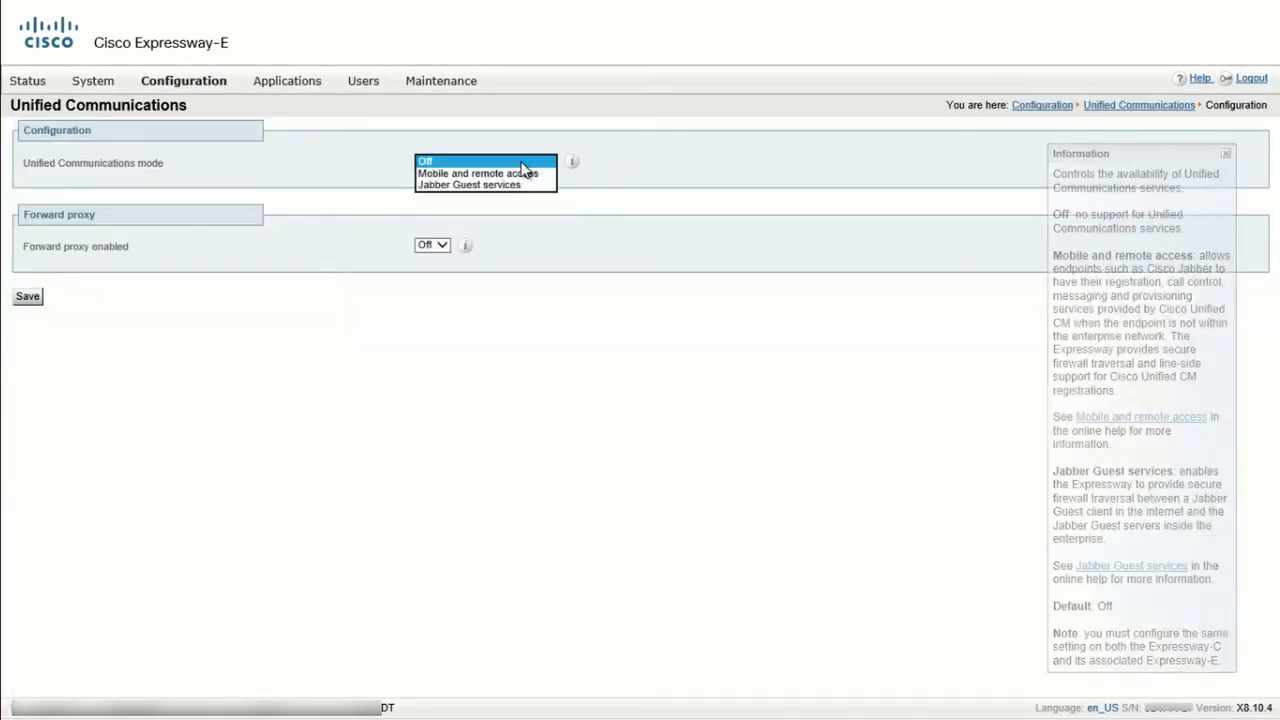
click(525, 174)
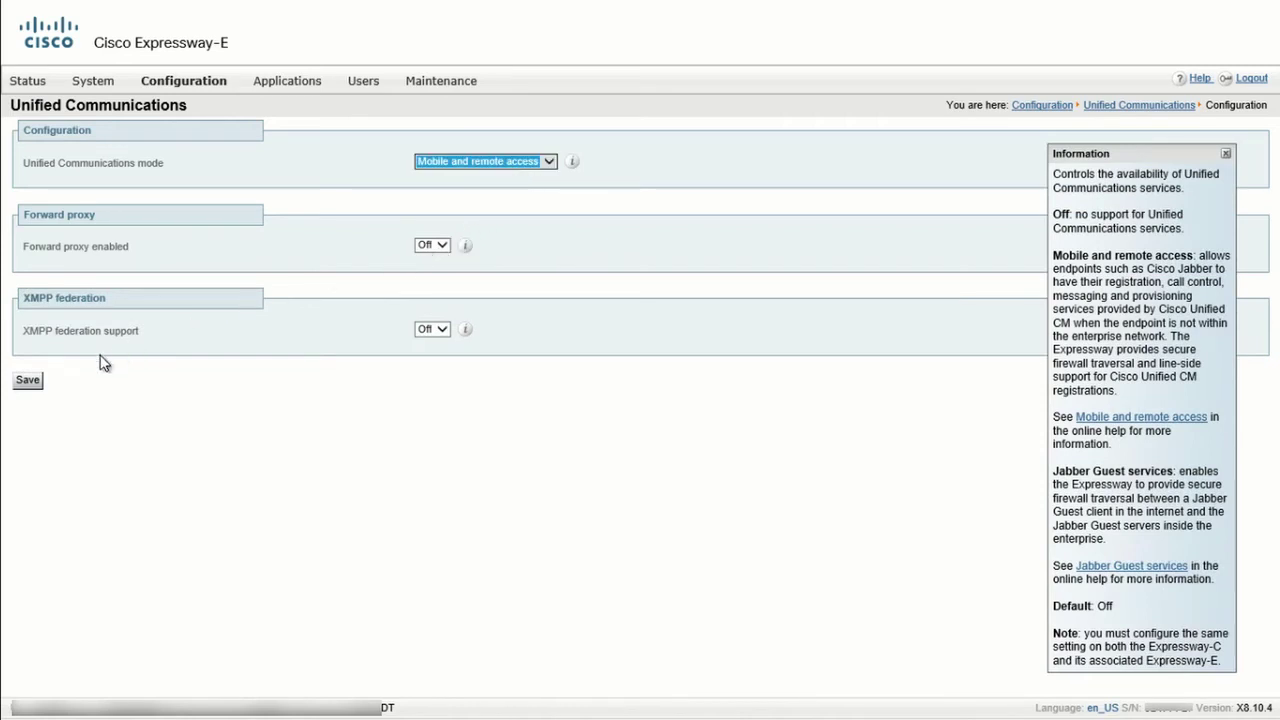
click(38, 381)
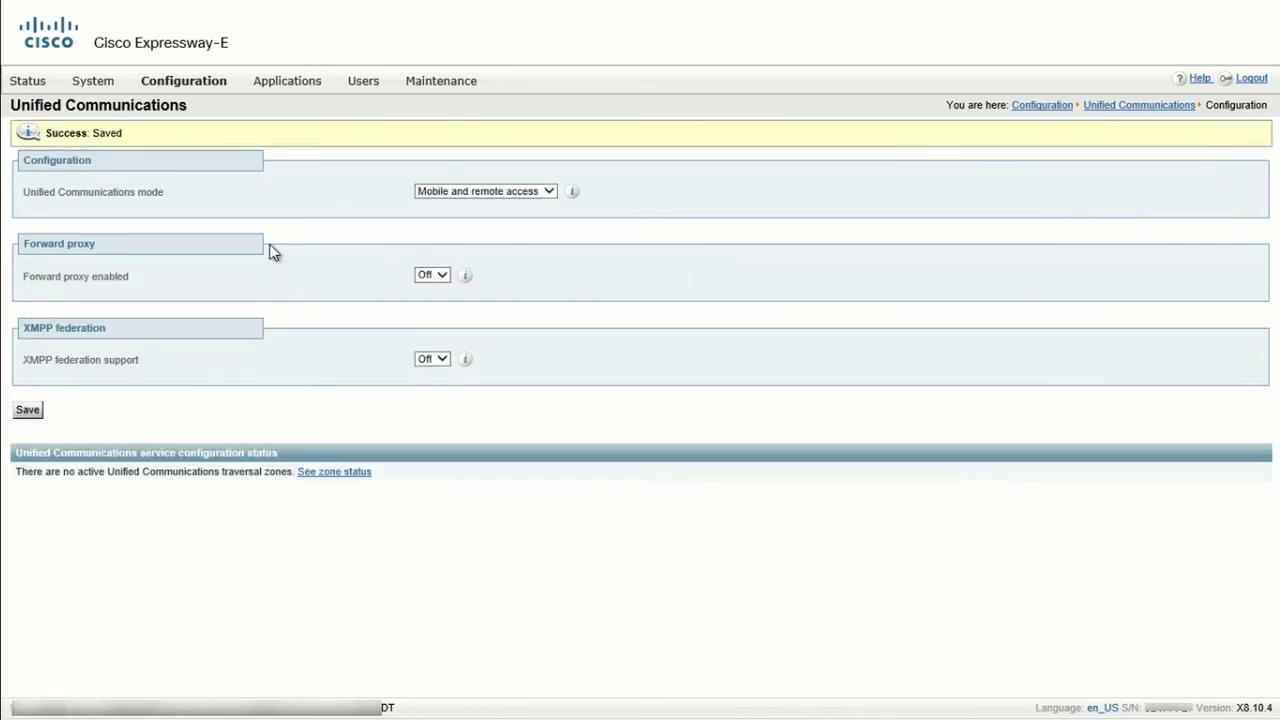
Go to Configuration > Zones > Zones to list the zones.
mouse_move(209, 84)
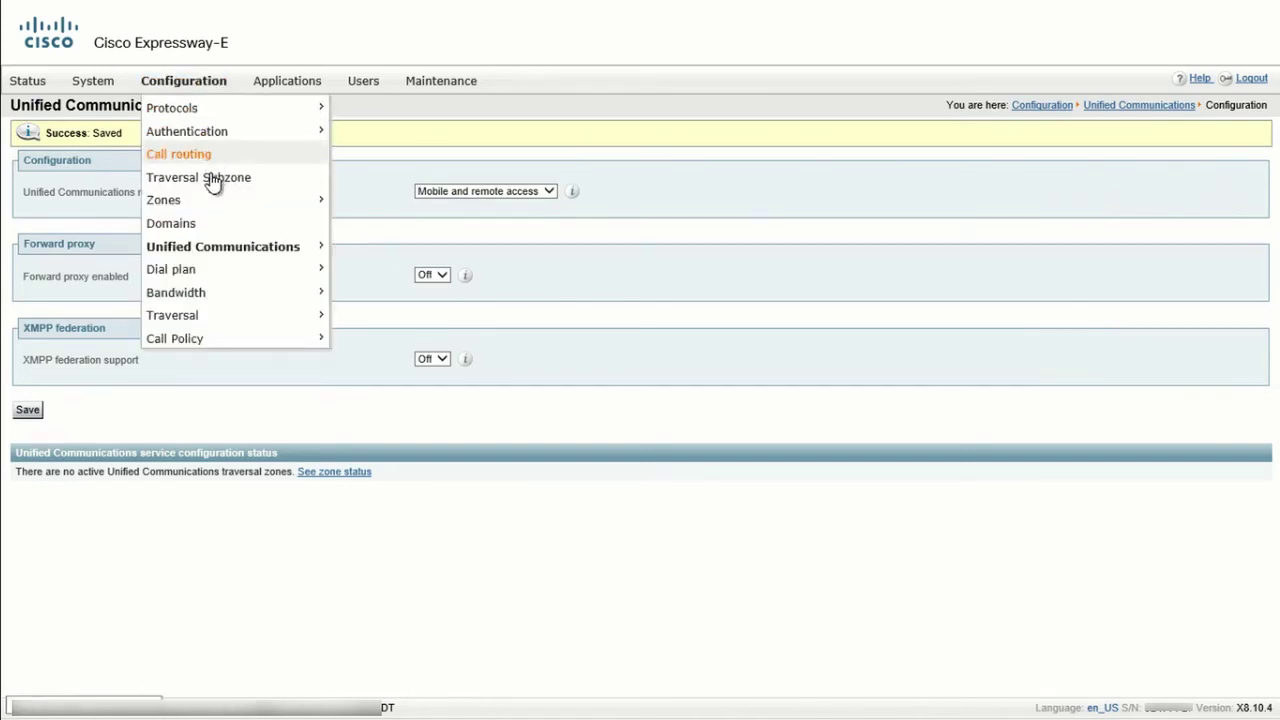
mouse_move(305, 203)
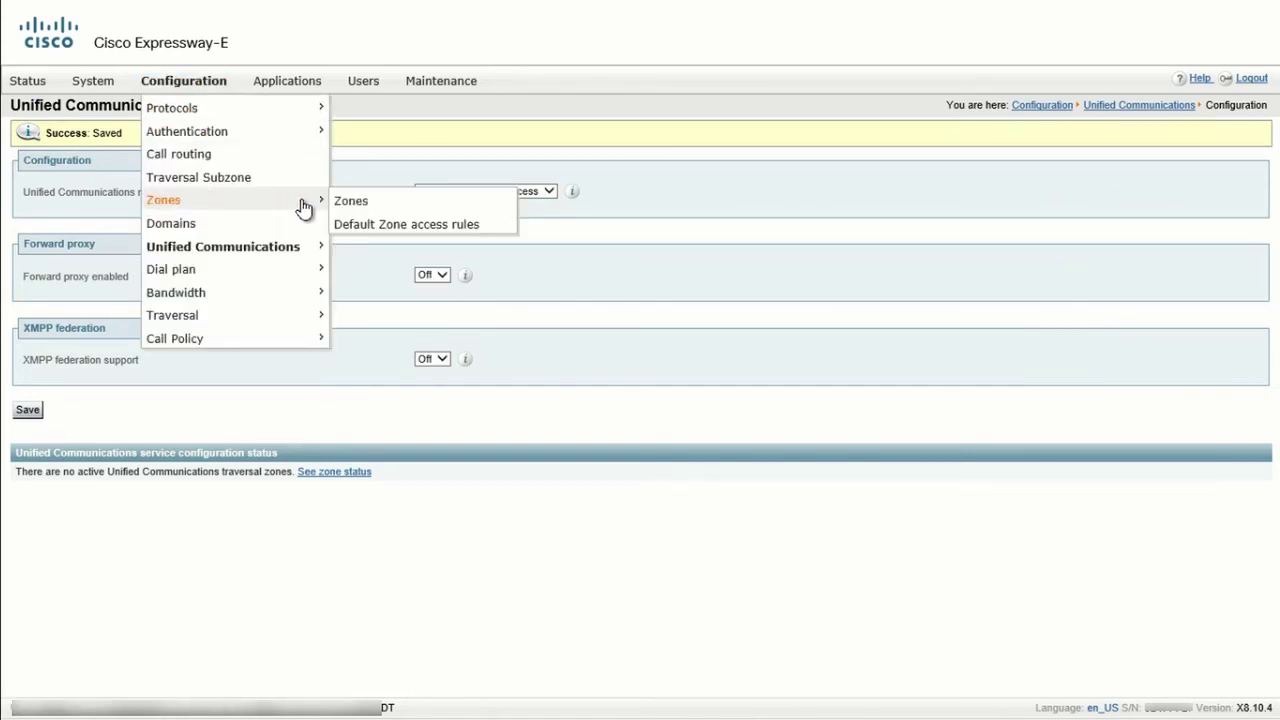
click(360, 205)
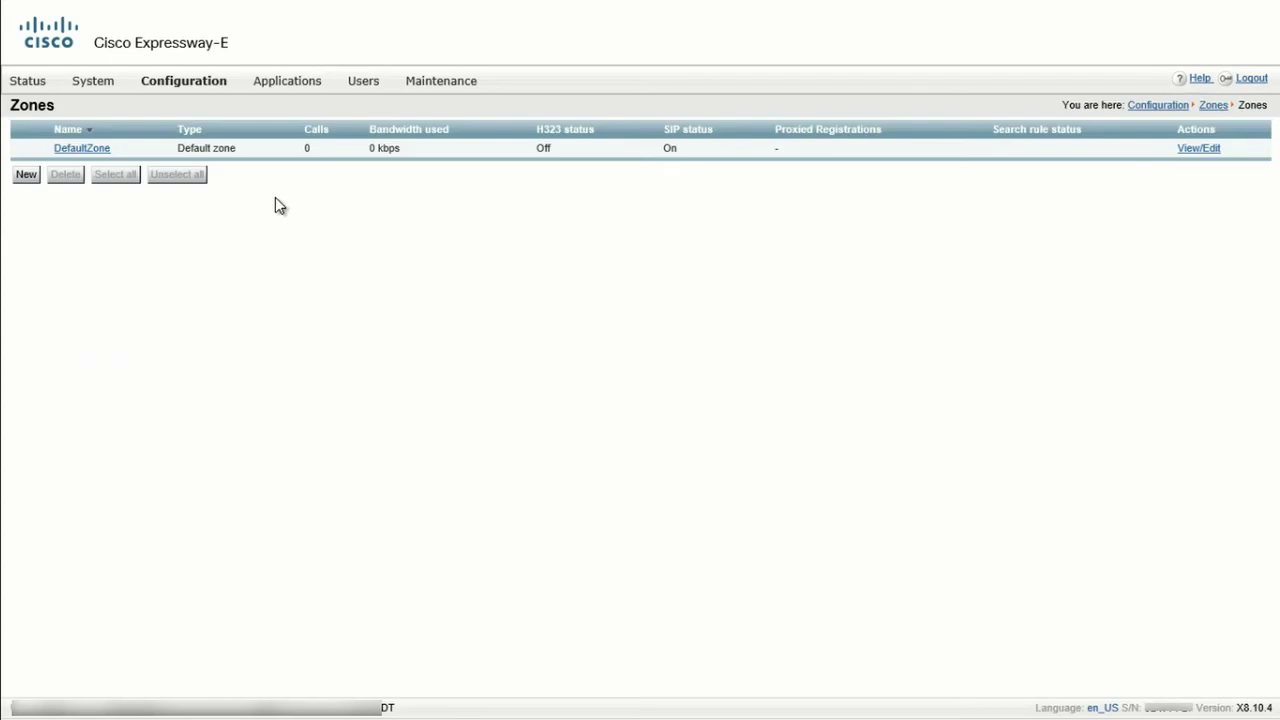
Start a new Unified Communications traversal zone with connection username traversal.
click(30, 176)
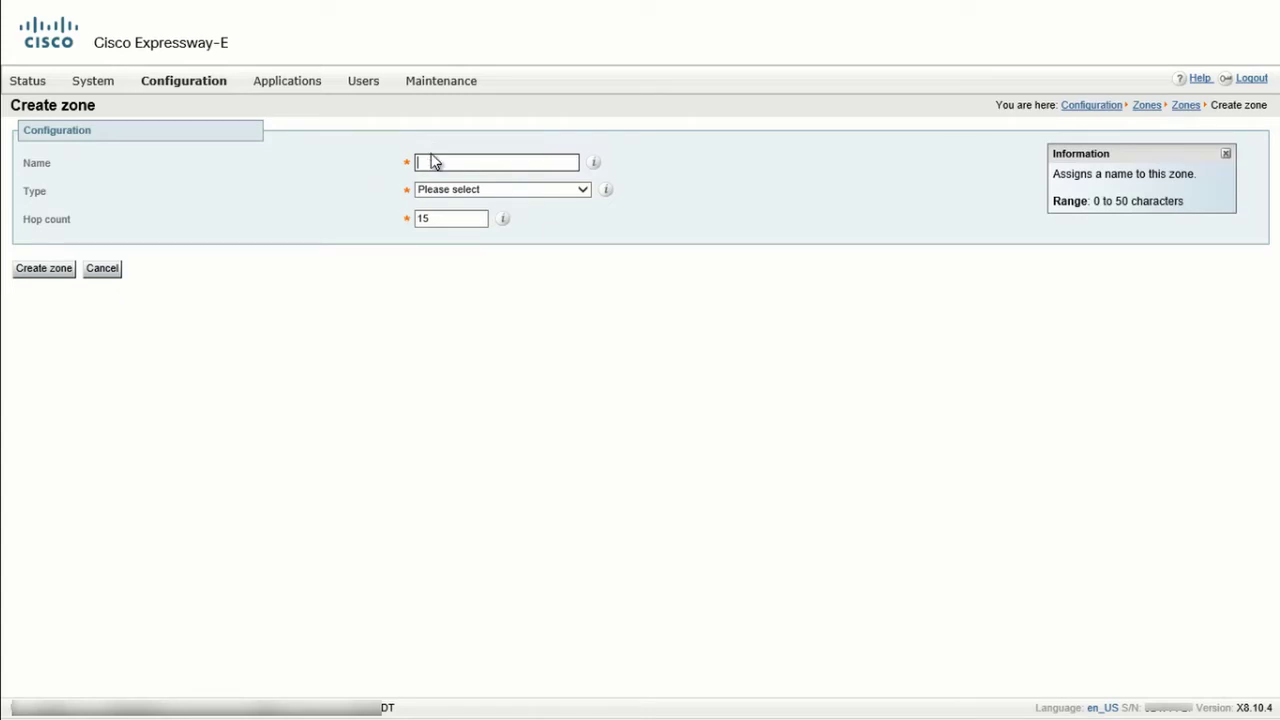
text(ne)
click(583, 190)
click(583, 190)
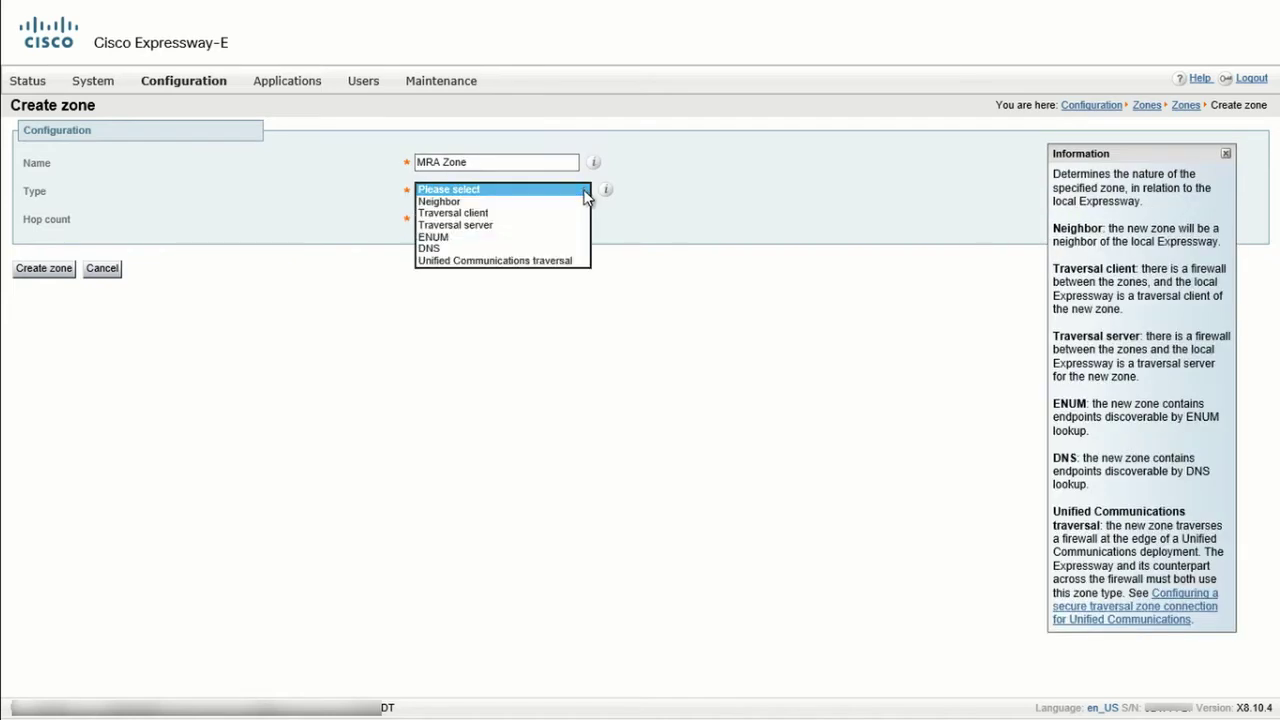
click(578, 261)
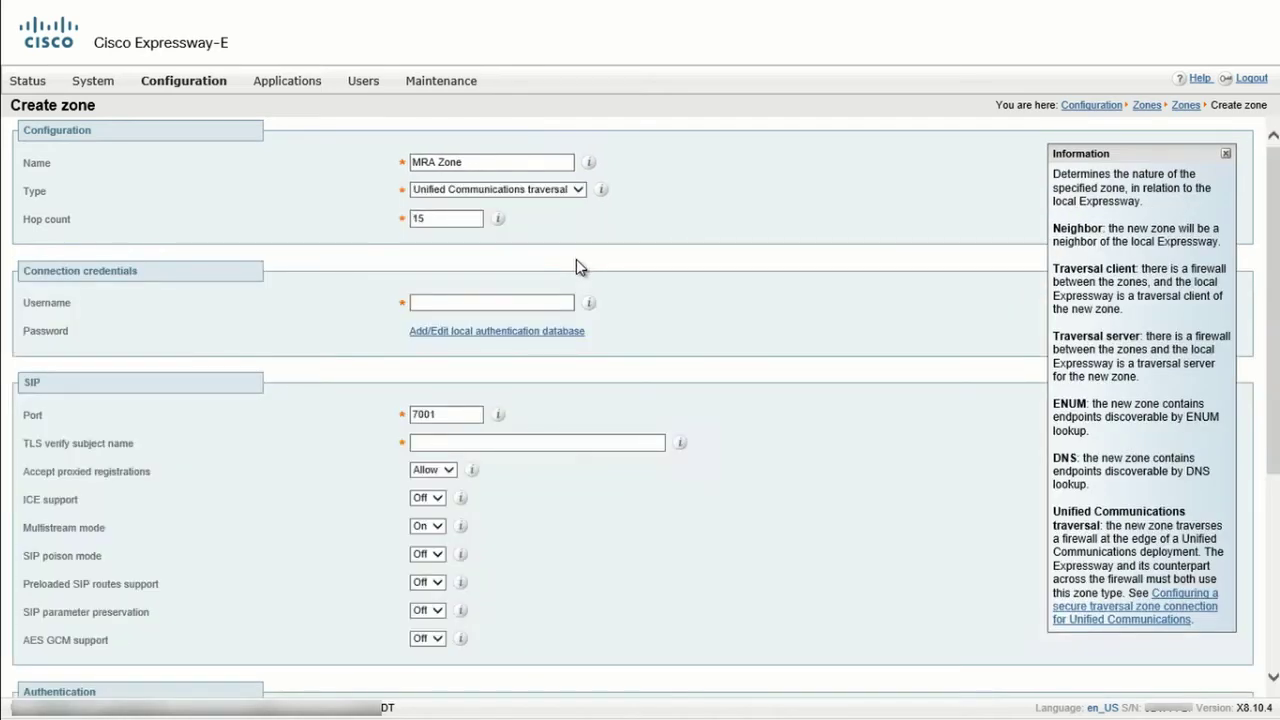
click(571, 303)
text(traversal)
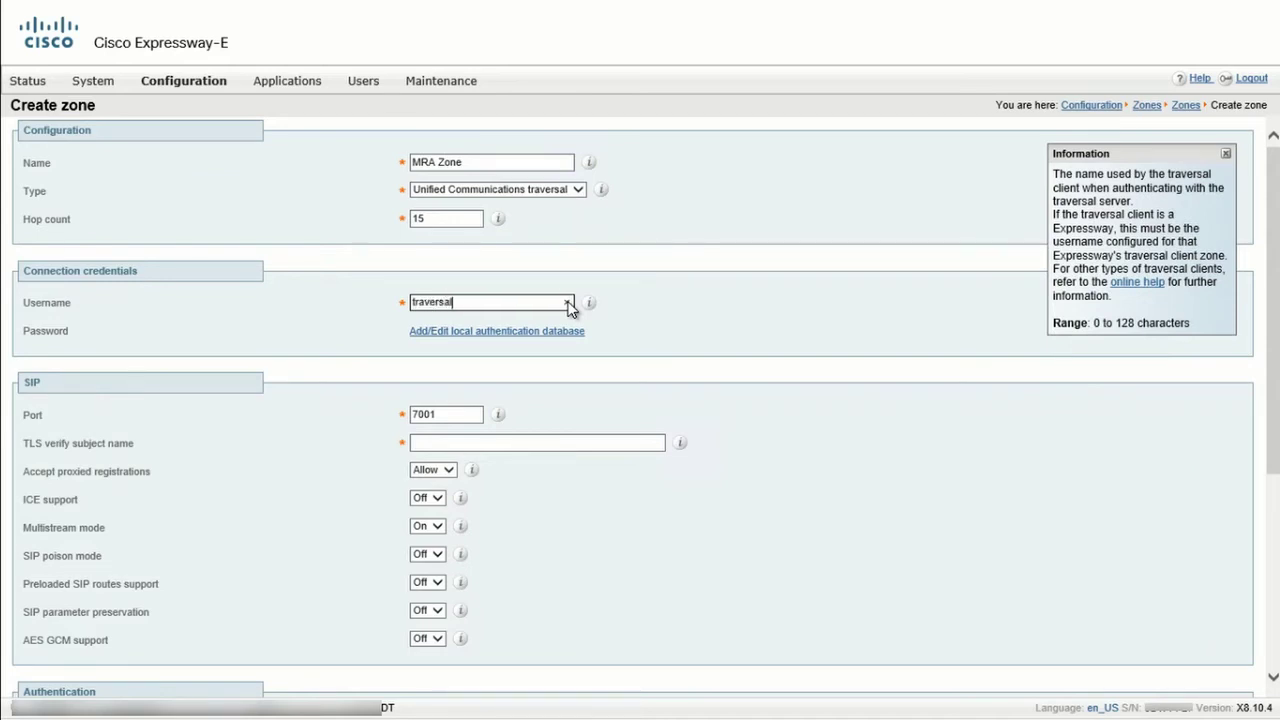
Set TLS verify subject name to expc1.example.com and create the zone.
click(554, 368)
click(520, 441)
text(expc1.example.com)
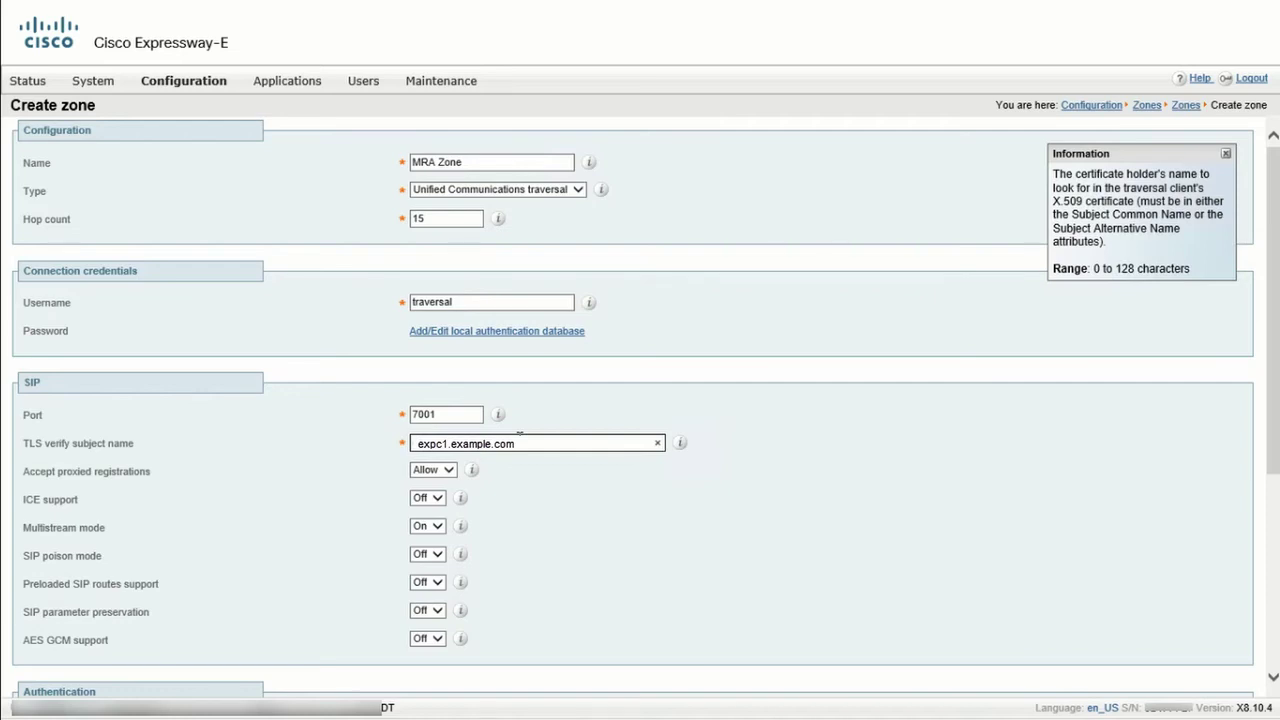
scroll(518, 436, down, 3)
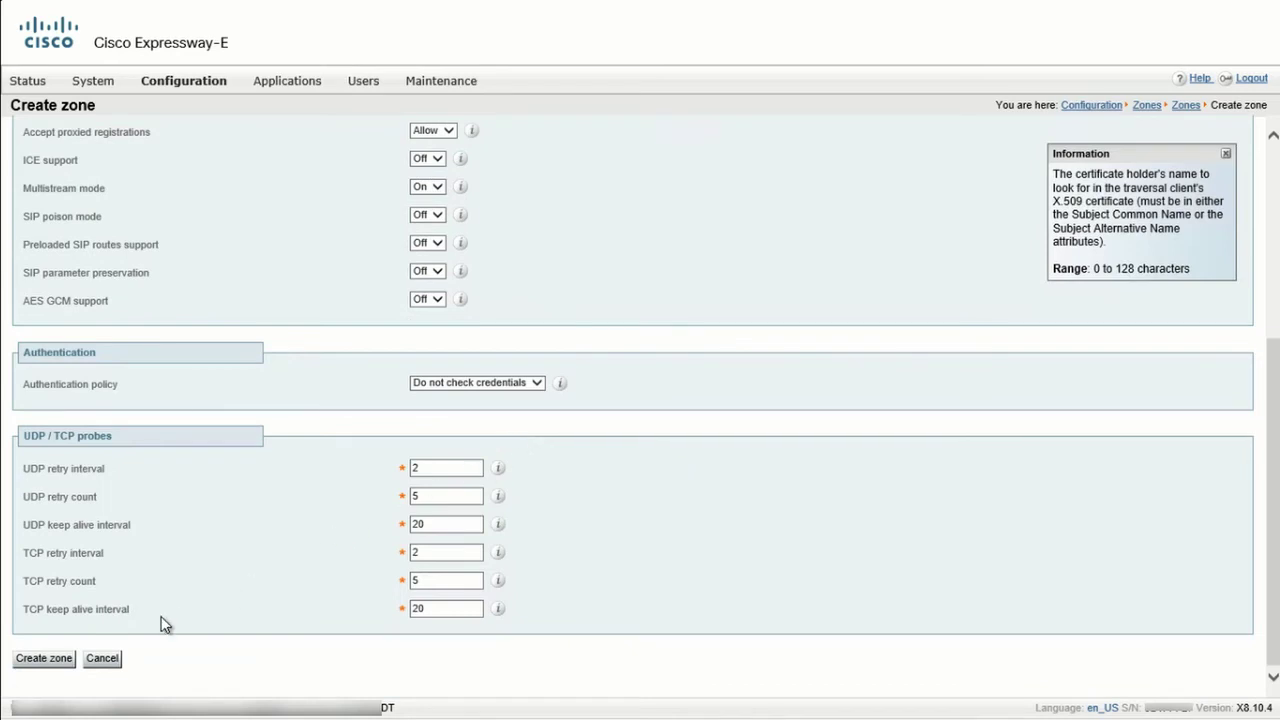
click(54, 658)
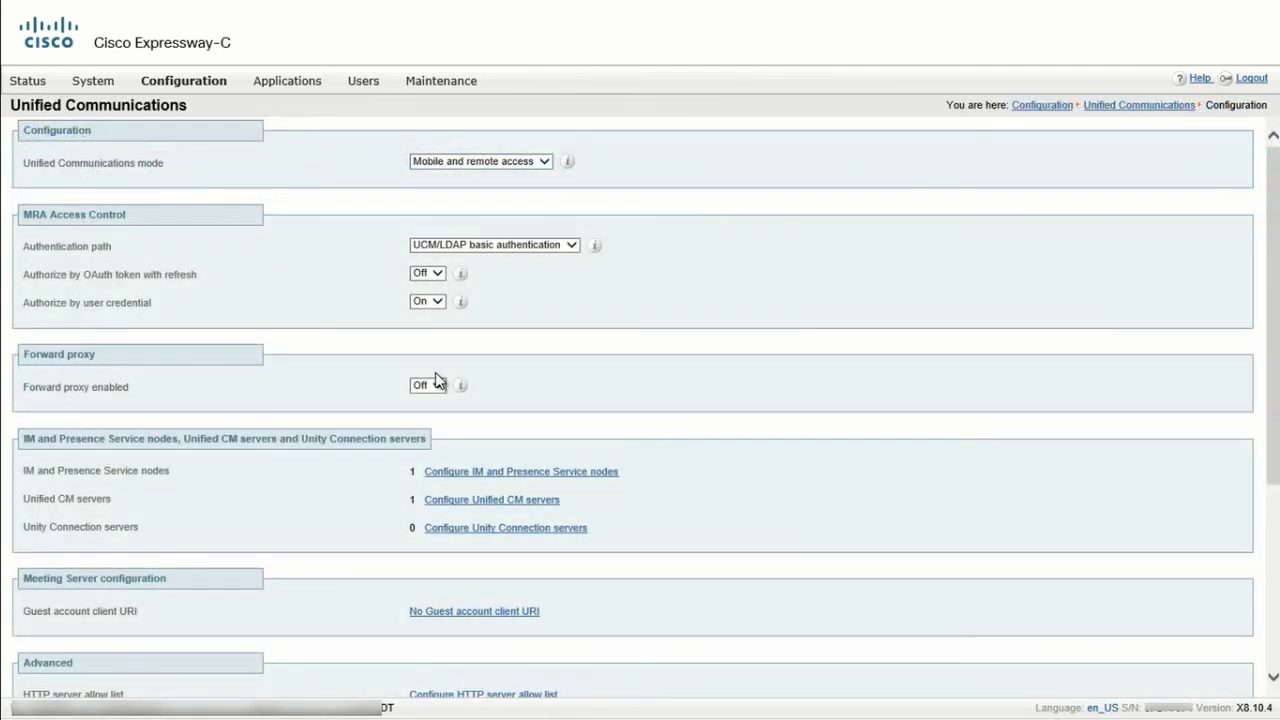
Start a new zone named MRA Zone of type Unified Communications traversal.
click(183, 82)
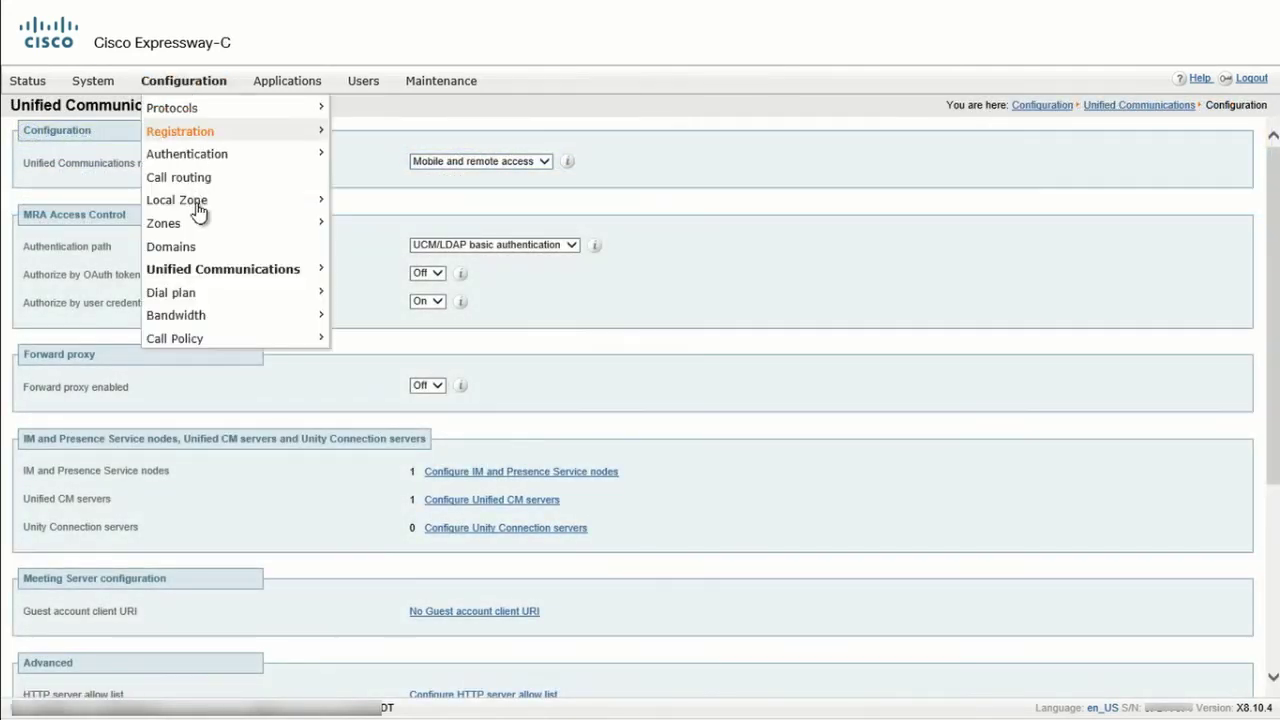
mouse_move(216, 224)
click(348, 225)
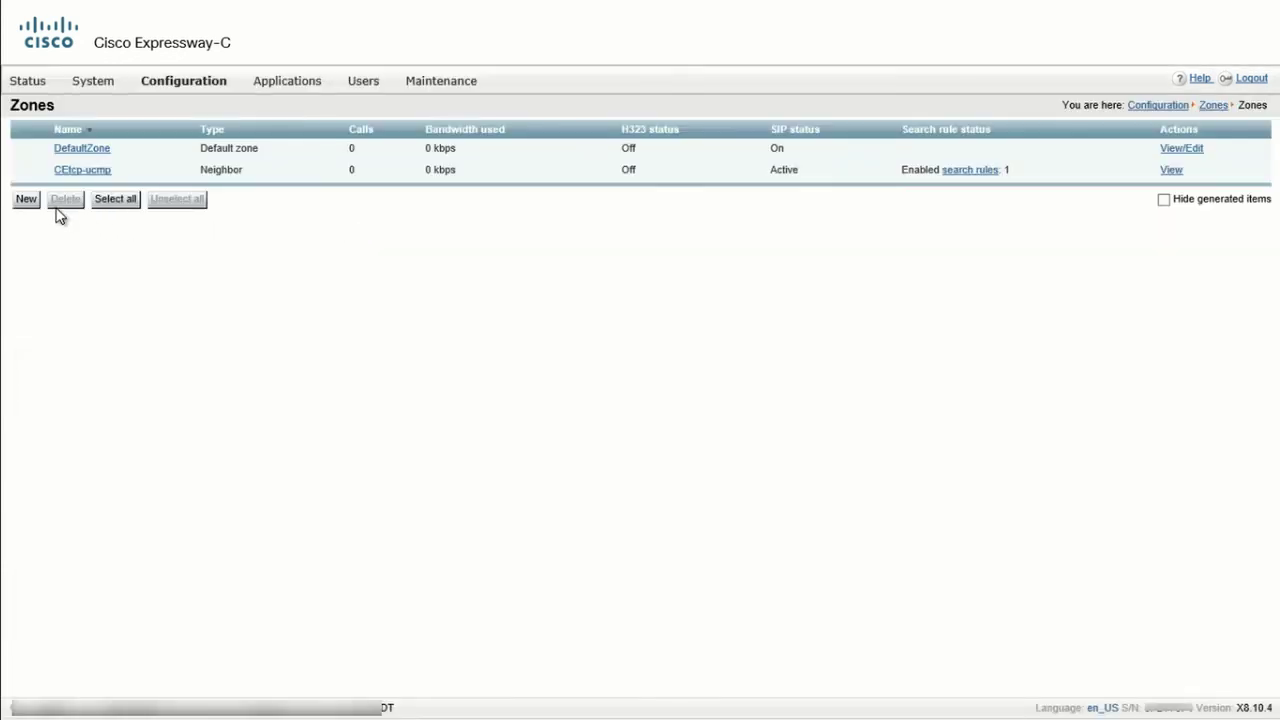
click(27, 199)
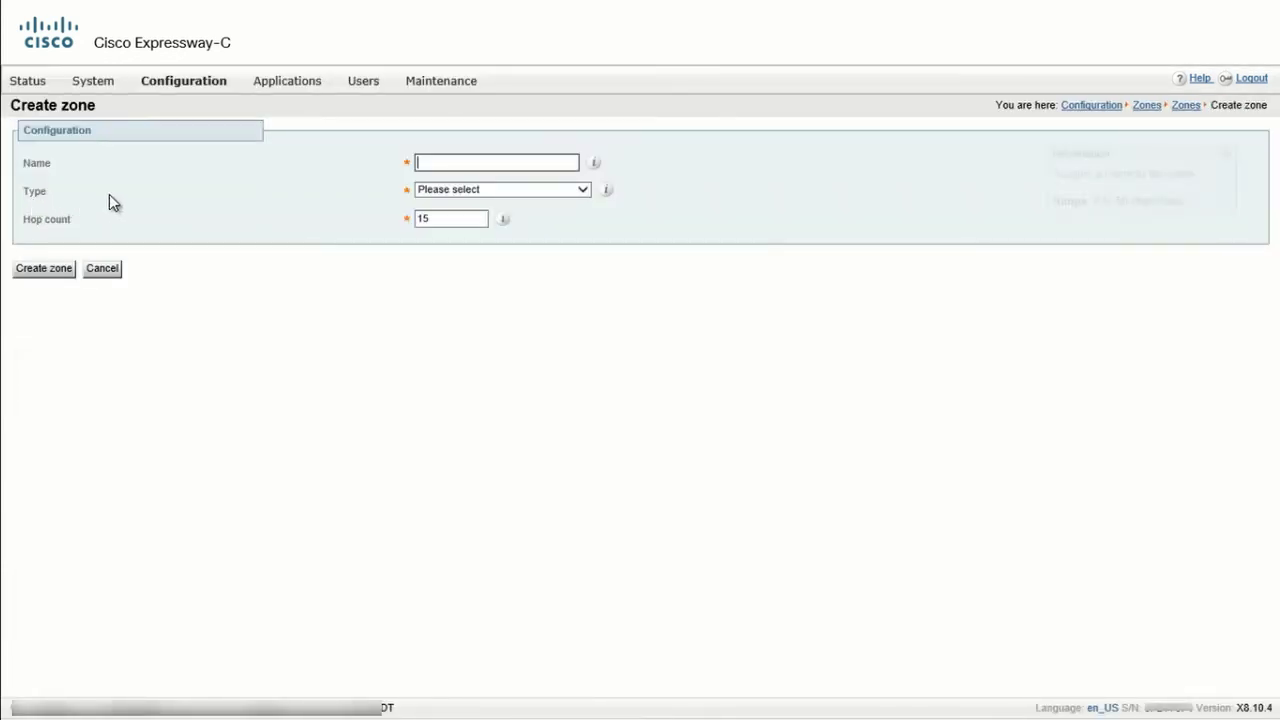
click(555, 163)
text(MRA Zone)
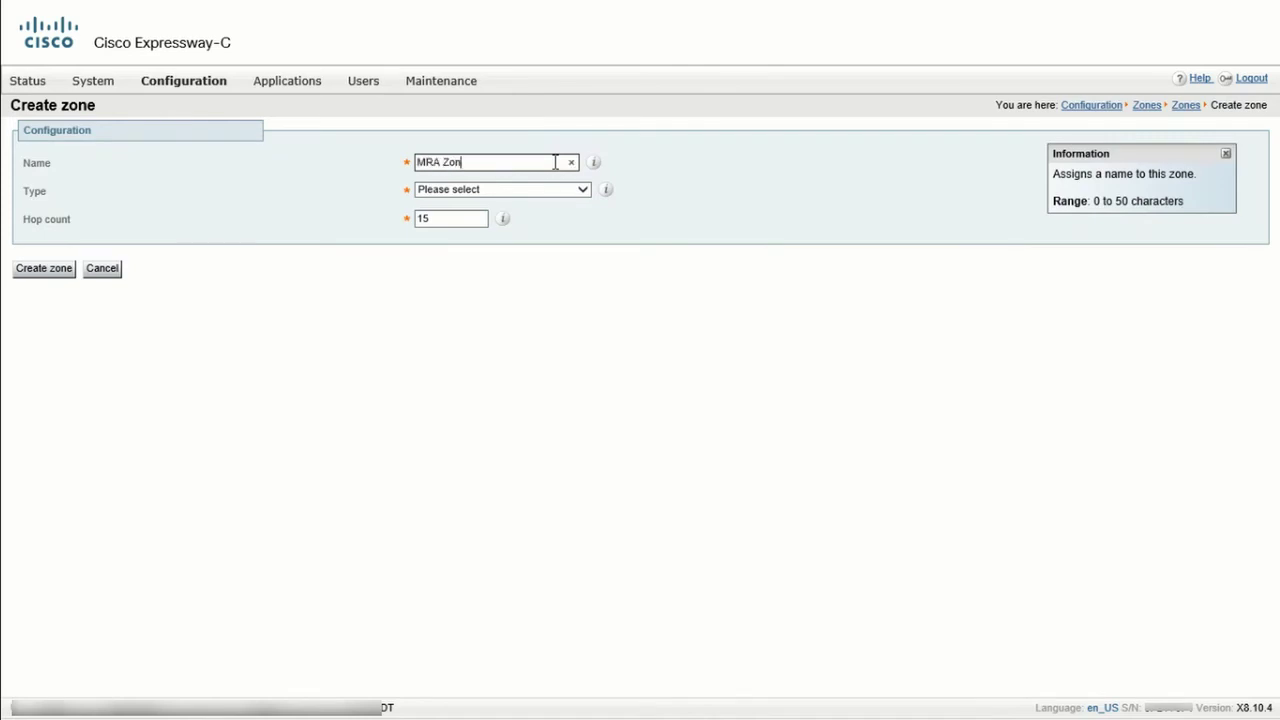
click(576, 188)
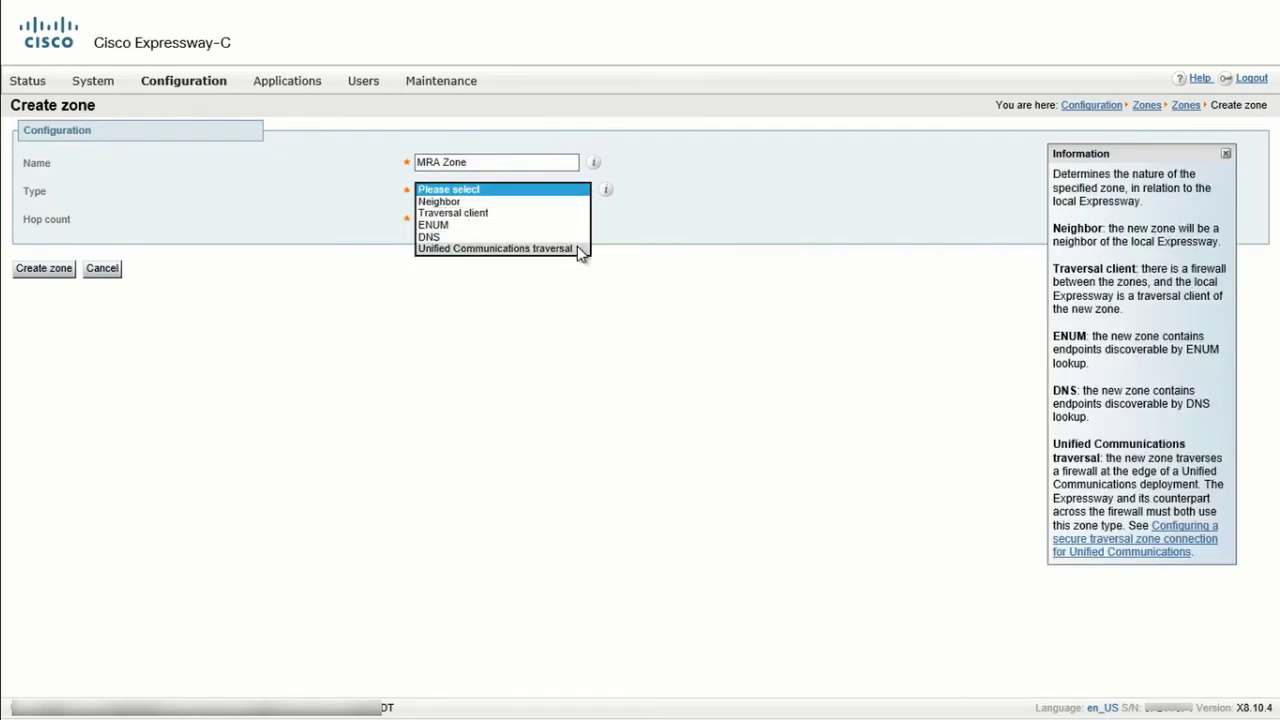
click(578, 249)
Enter username traversal with its password, SIP port 7001, Peer 1 expe1.example.com, and create the zone.
click(531, 302)
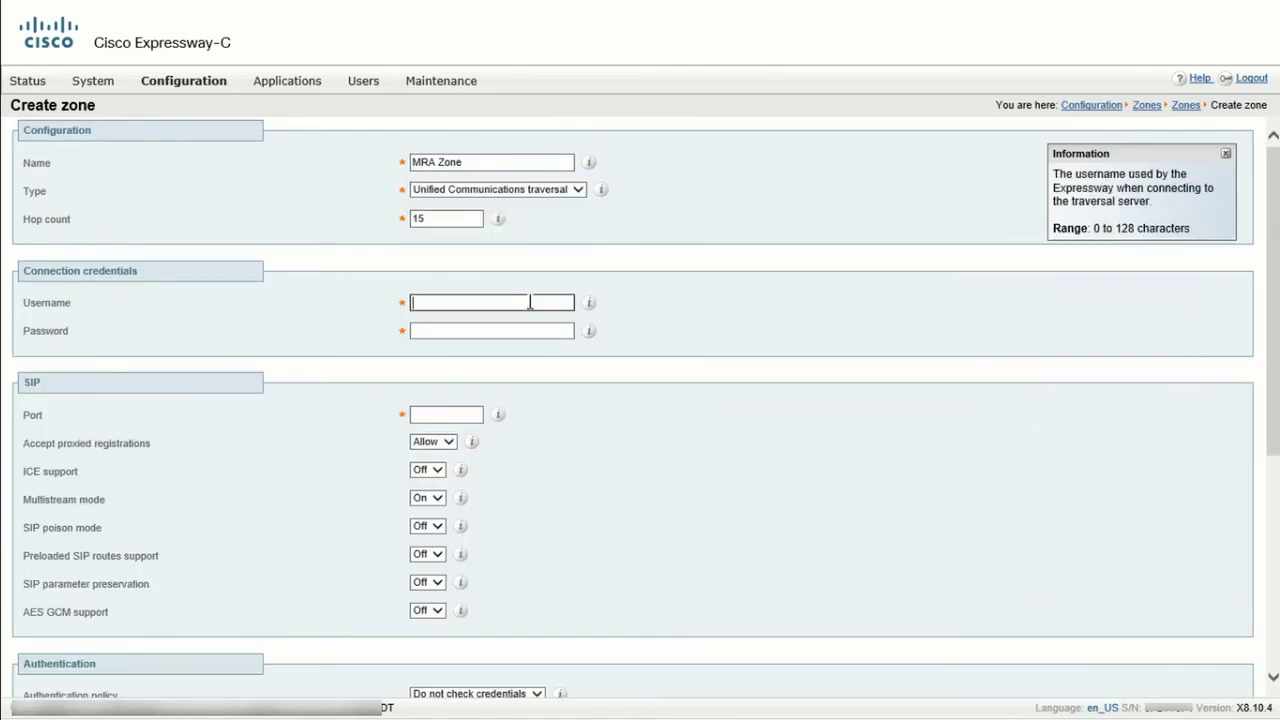
text(traversal)
key(Tab)
text(traversal)
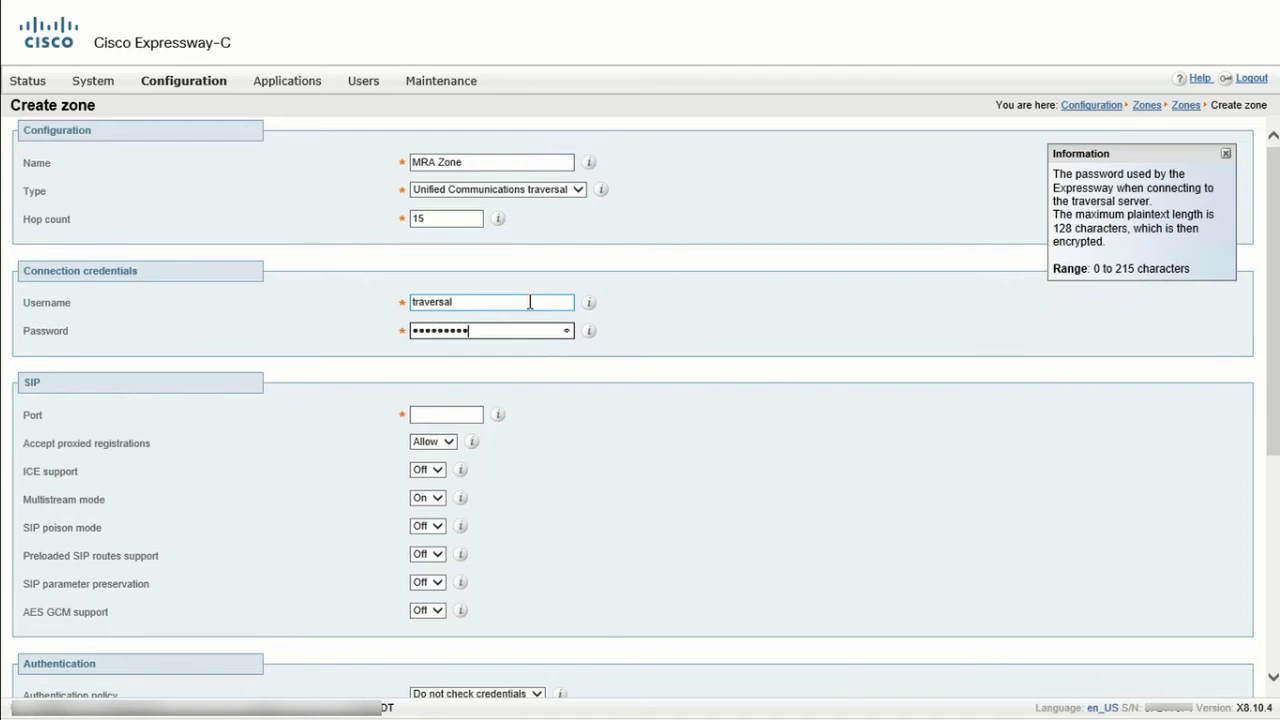
click(465, 415)
text(7001)
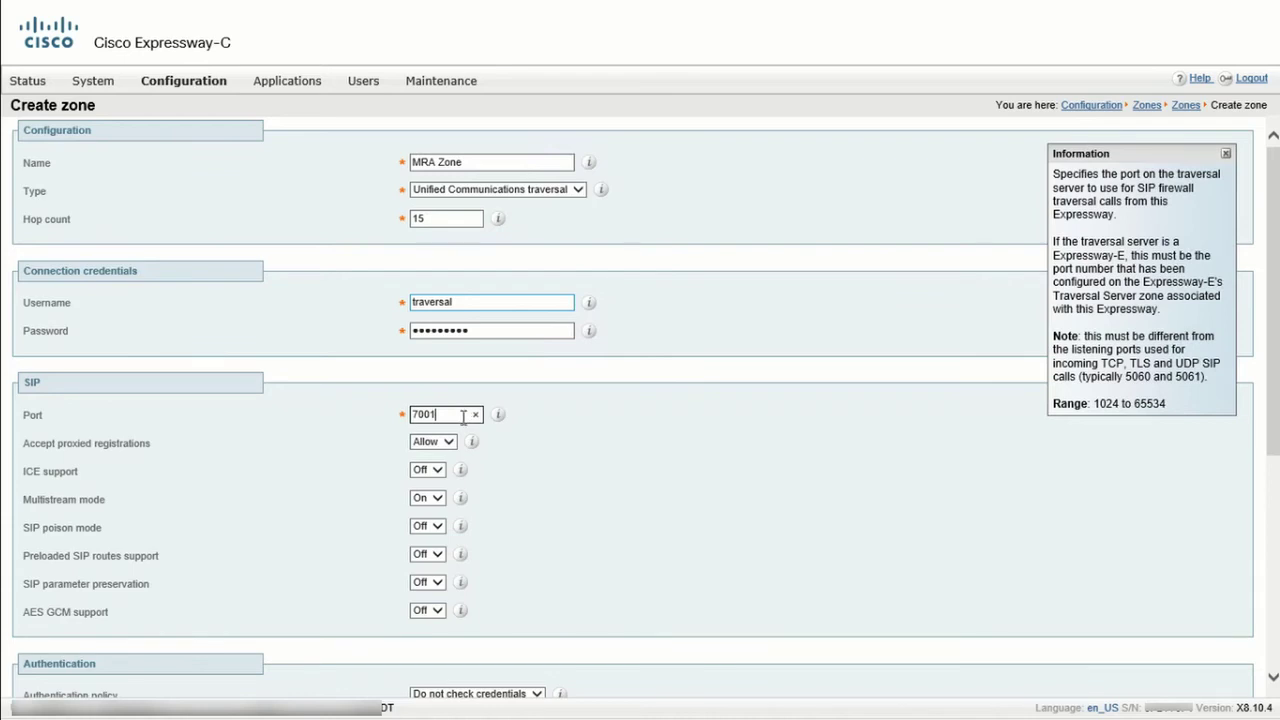
scroll(463, 425, down, 3)
scroll(463, 425, down, 1)
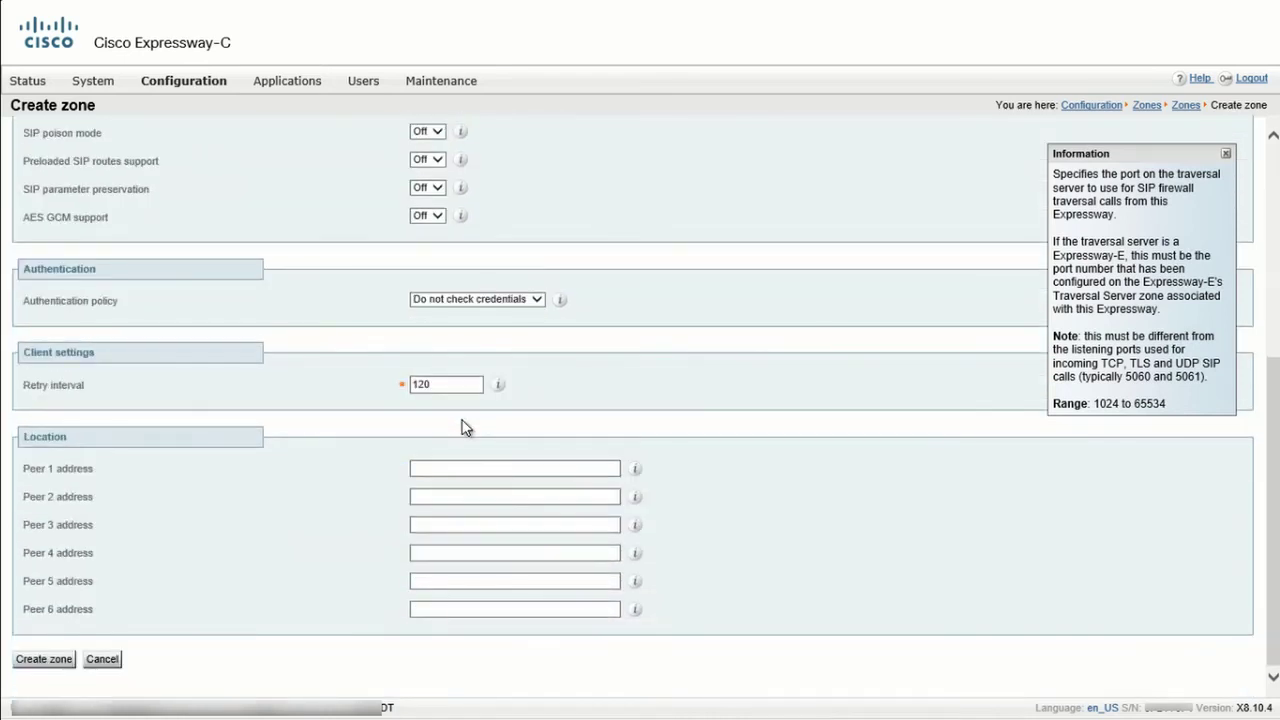
click(469, 466)
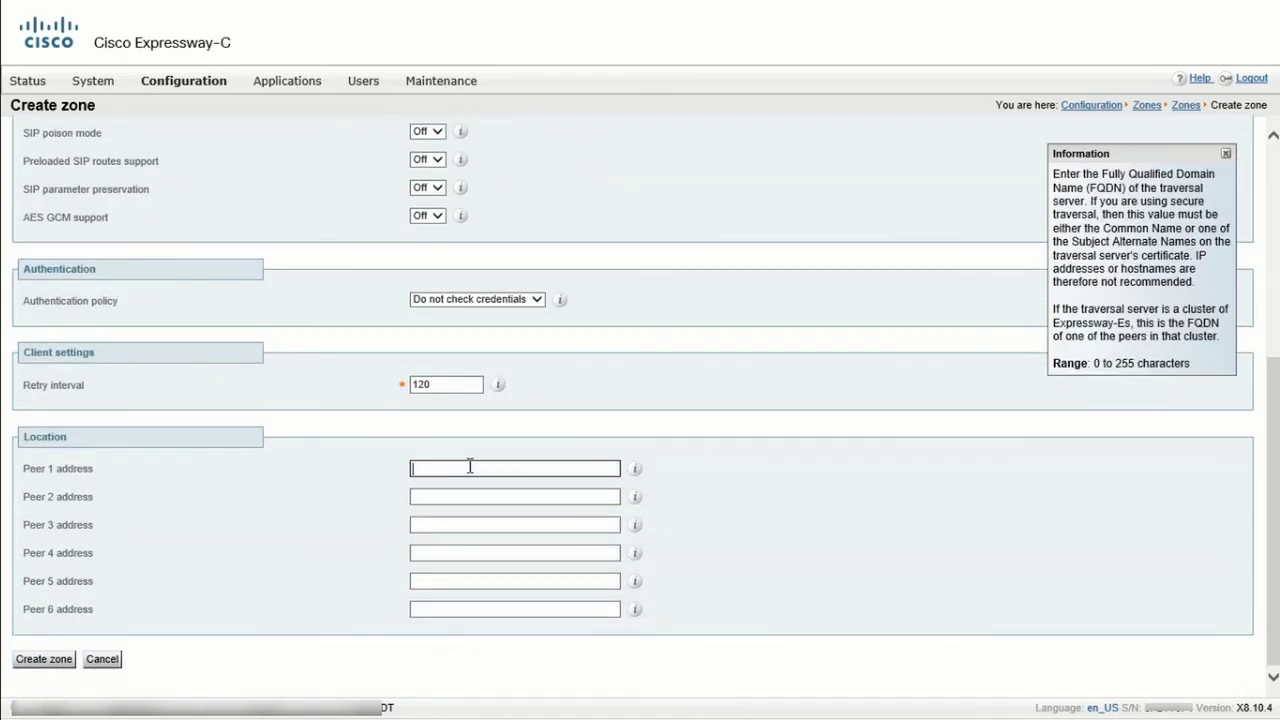
text(expe1.example.com)
click(48, 660)
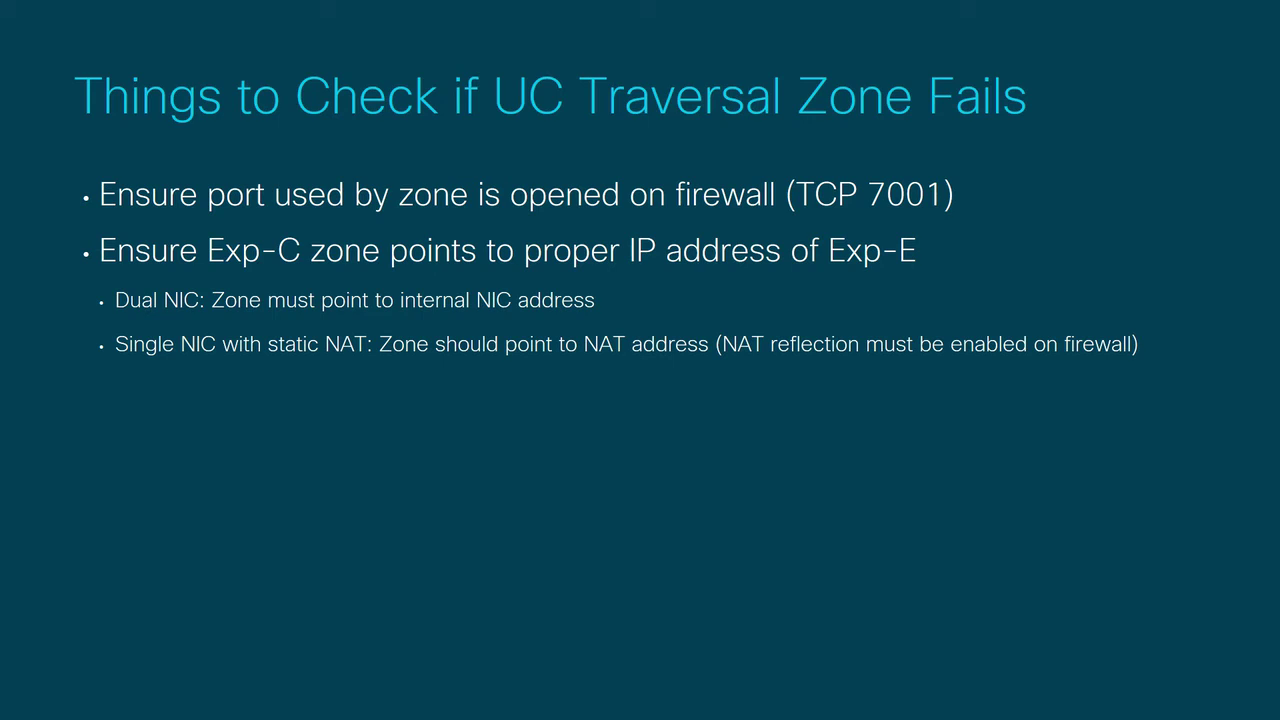
Reveal the slide bullets on meeting certificate requirements and mutual certificate trust.
key(Right)
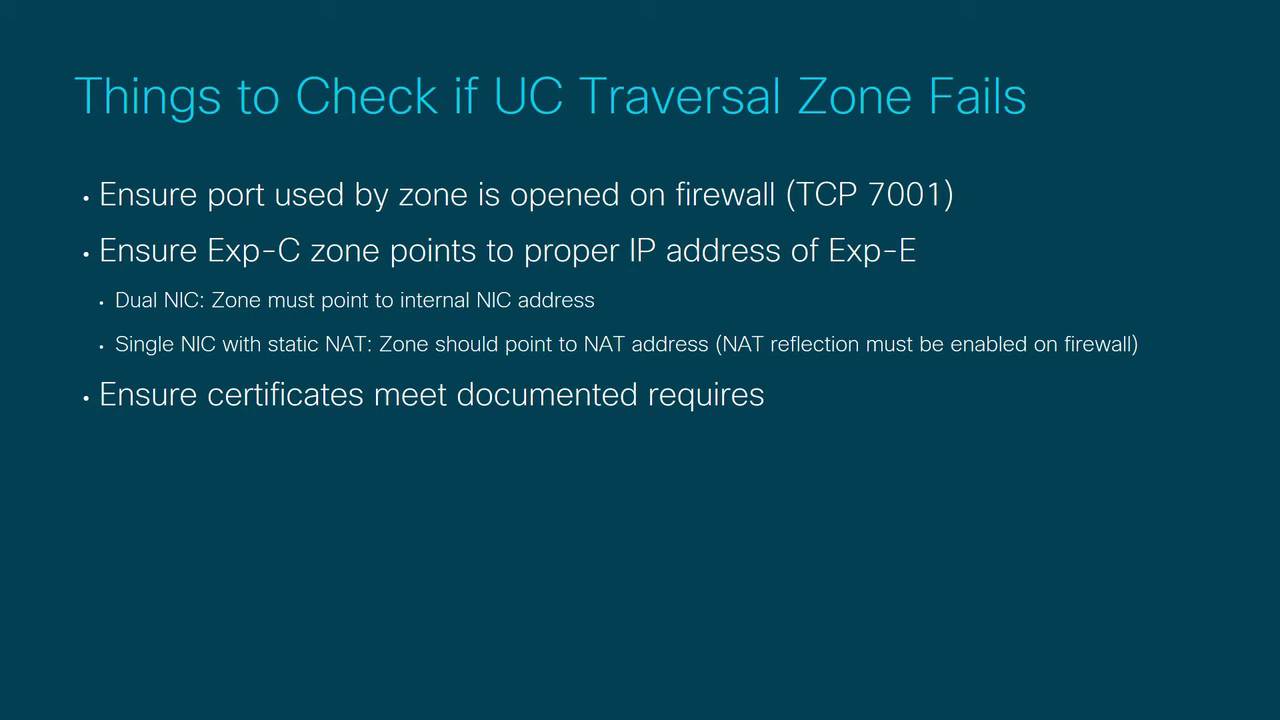
key(Right)
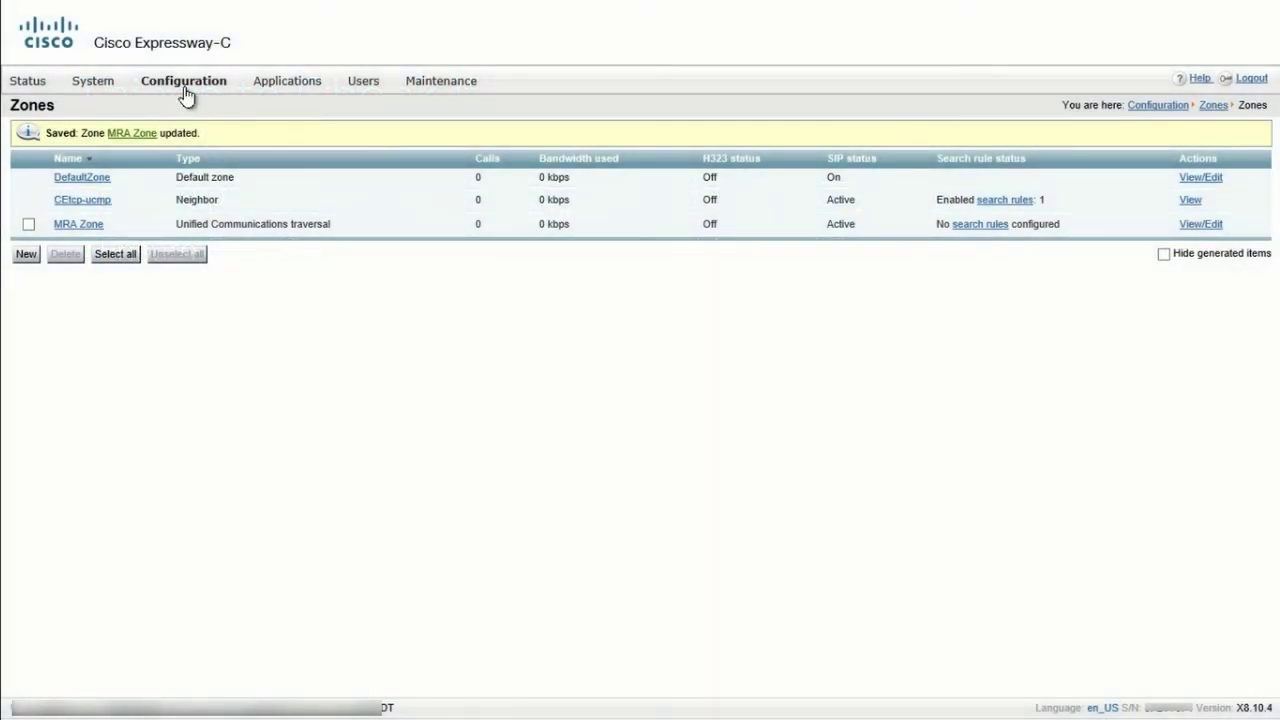
Display the Unified Communications status: service Enabled, Unified CM and IM and Presence Configured, MRA Zone Active.
mouse_move(183, 93)
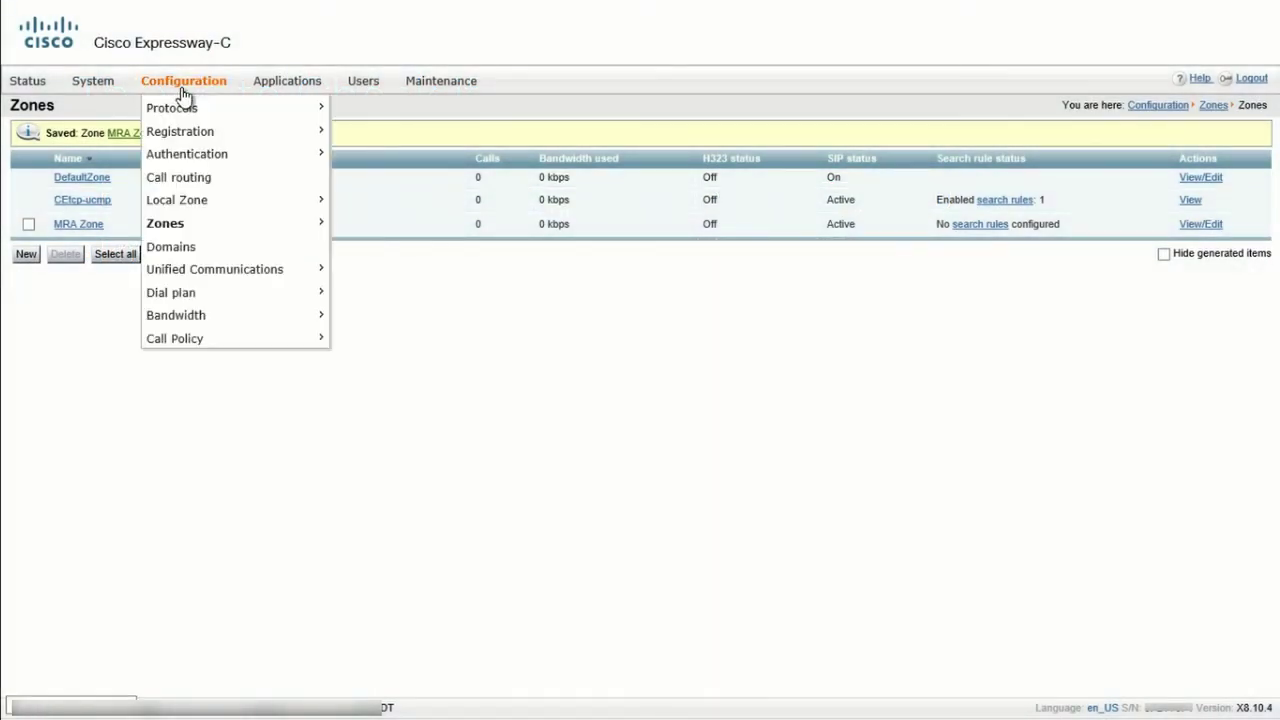
mouse_move(317, 272)
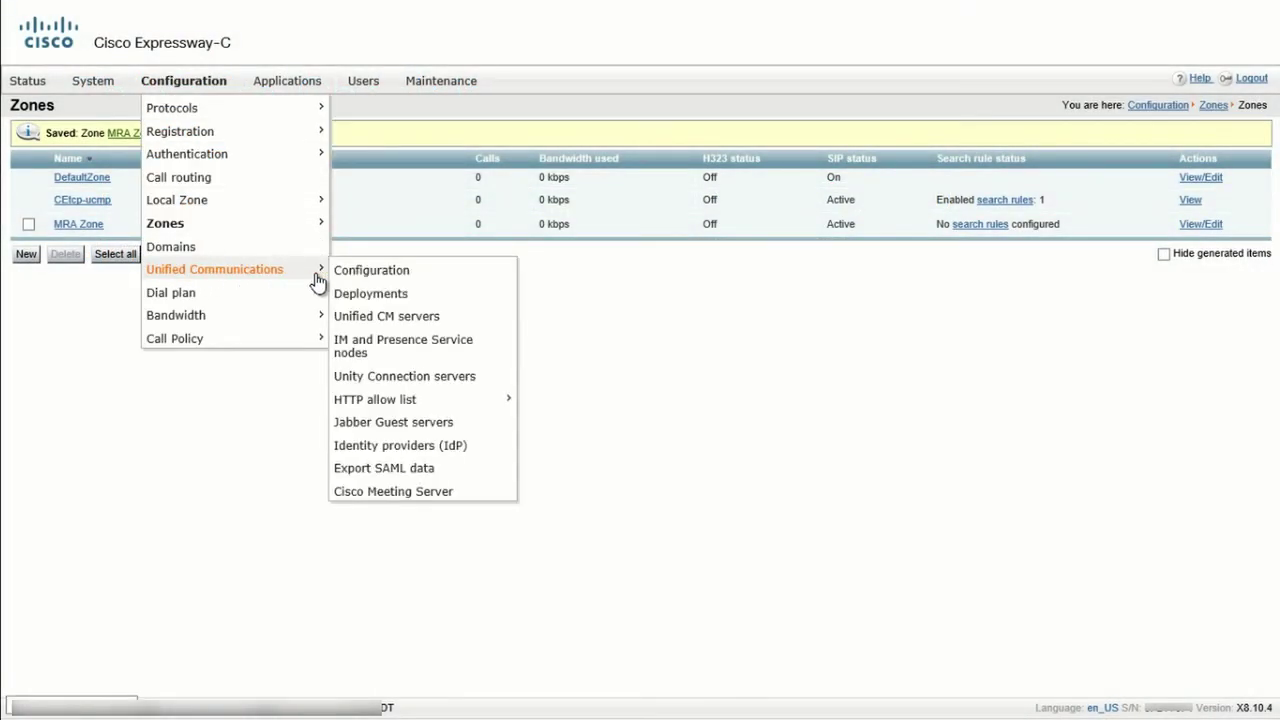
click(374, 275)
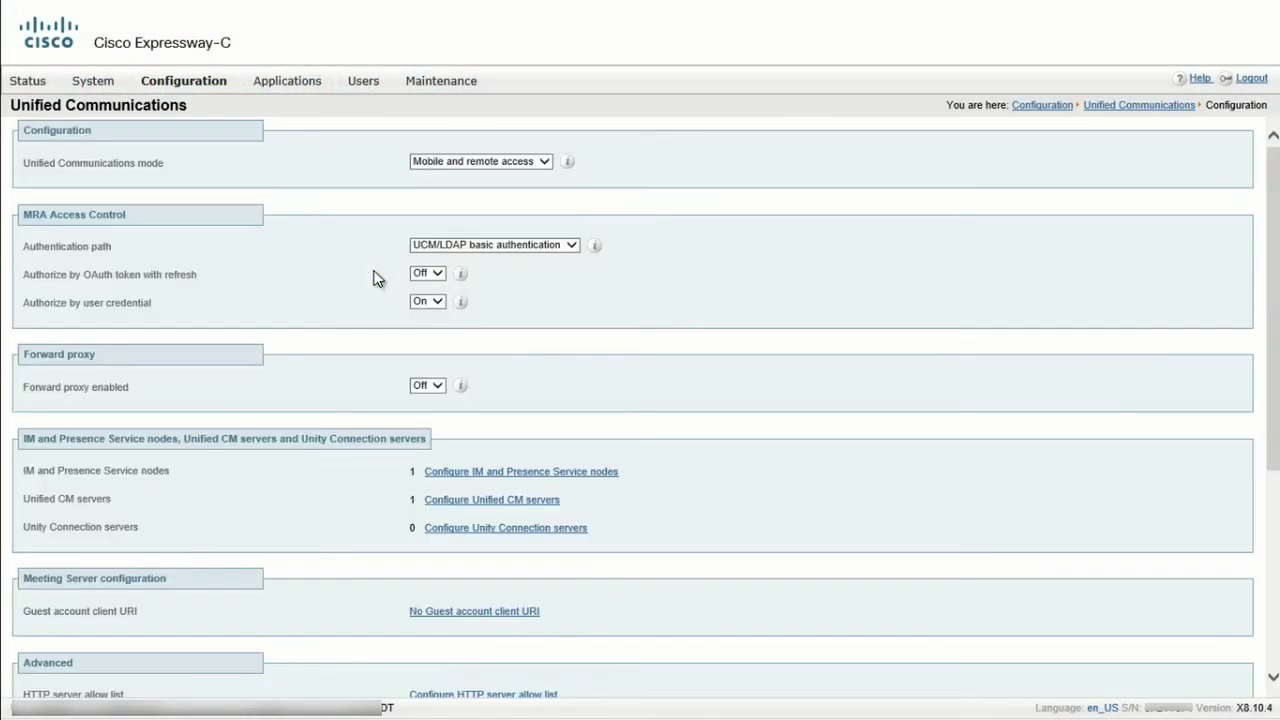
scroll(374, 278, down, 5)
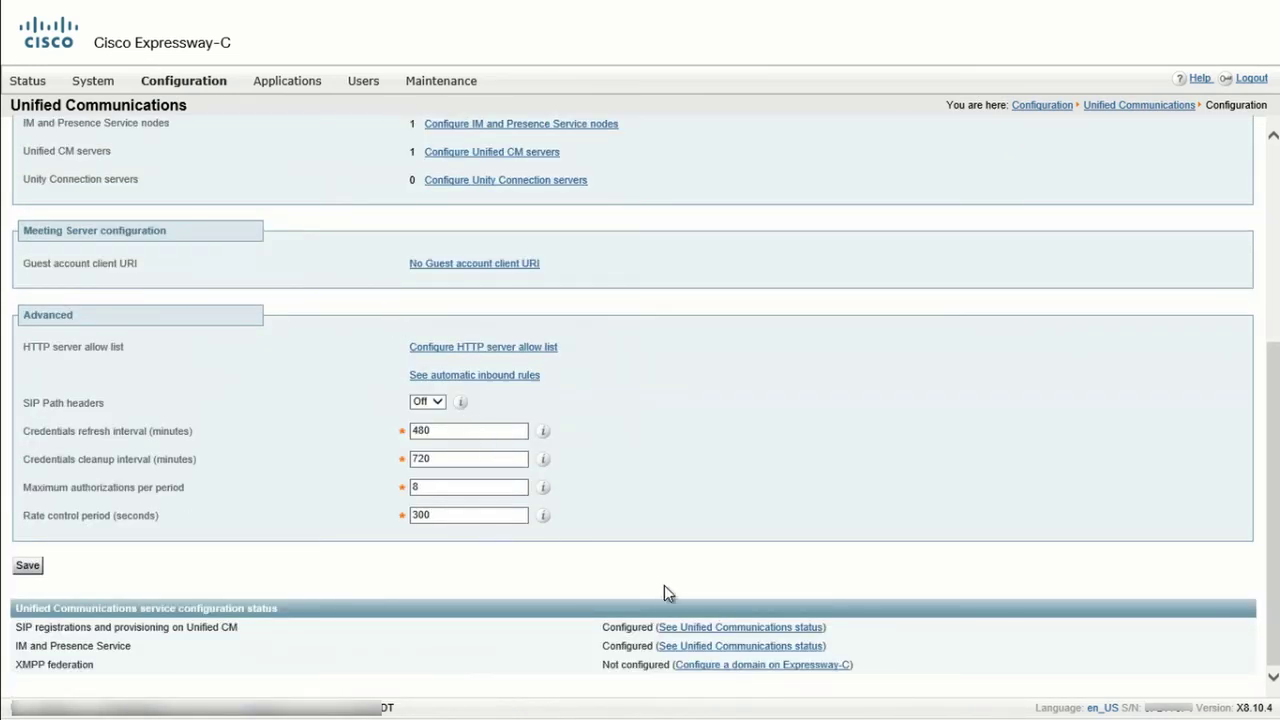
click(750, 646)
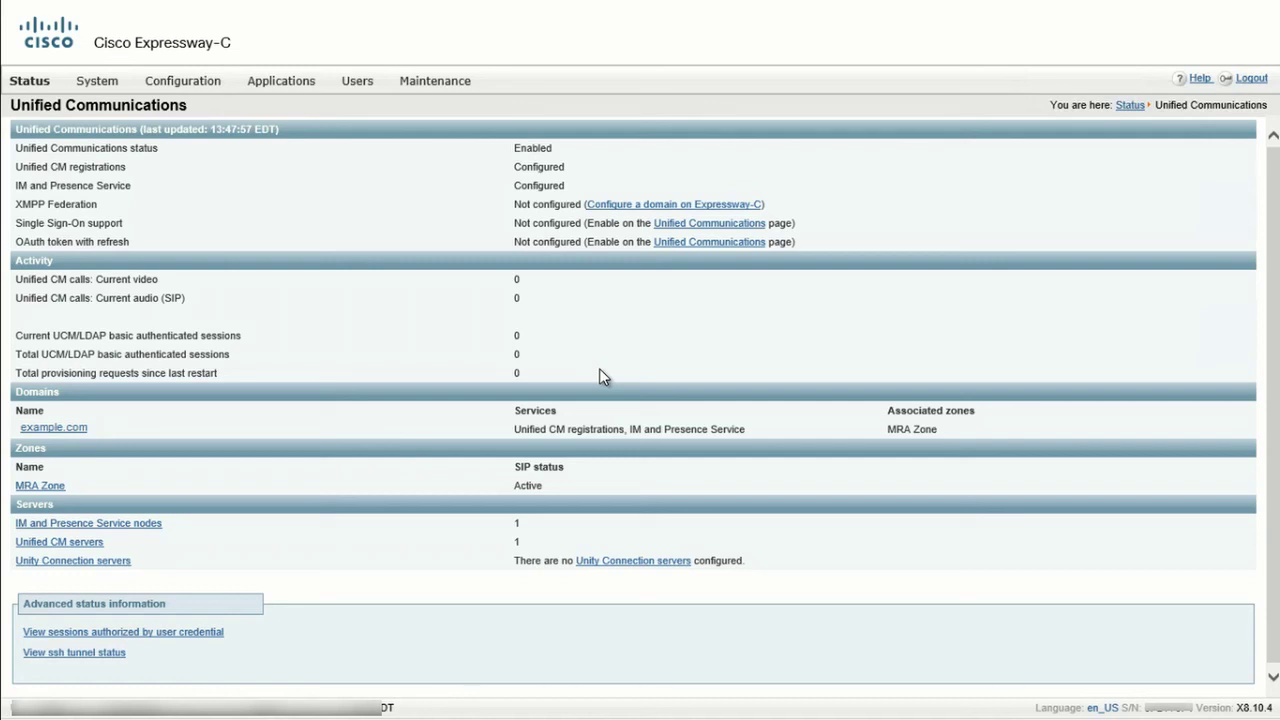
Review the SSH tunnel status, the Unified CM servers, and the IM and Presence node imnp showing Active.
click(95, 651)
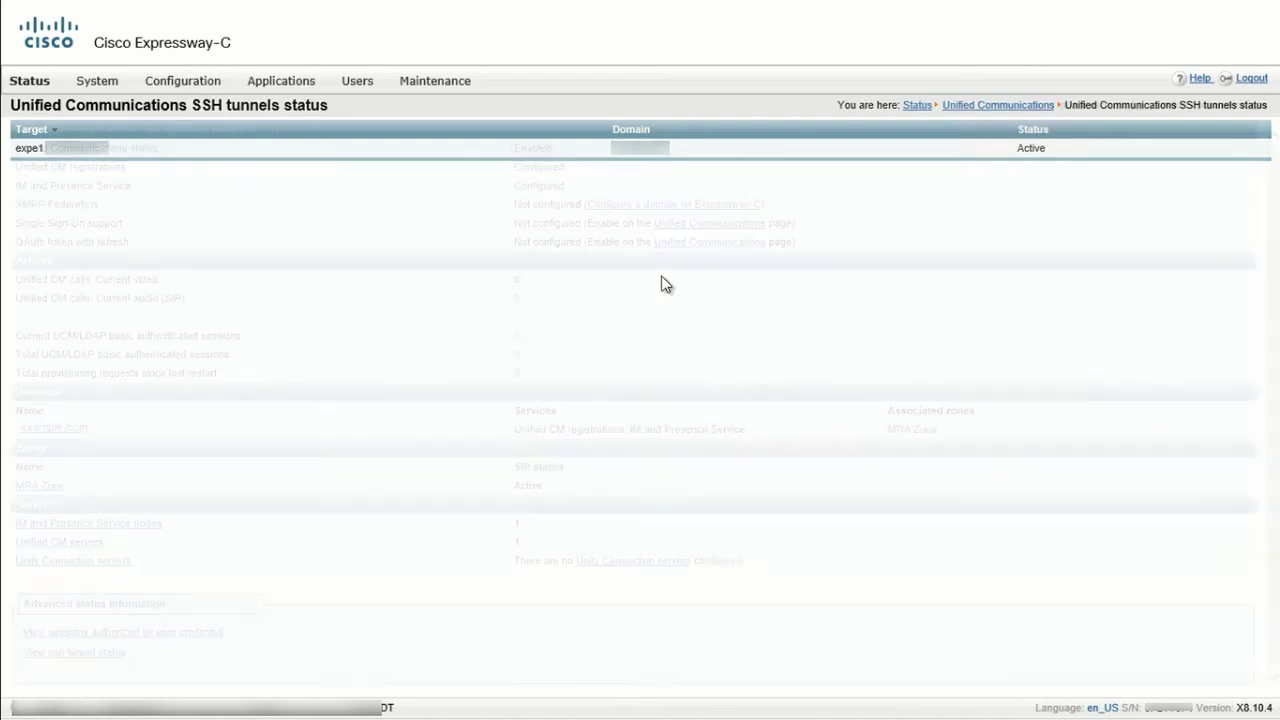
mouse_move(180, 84)
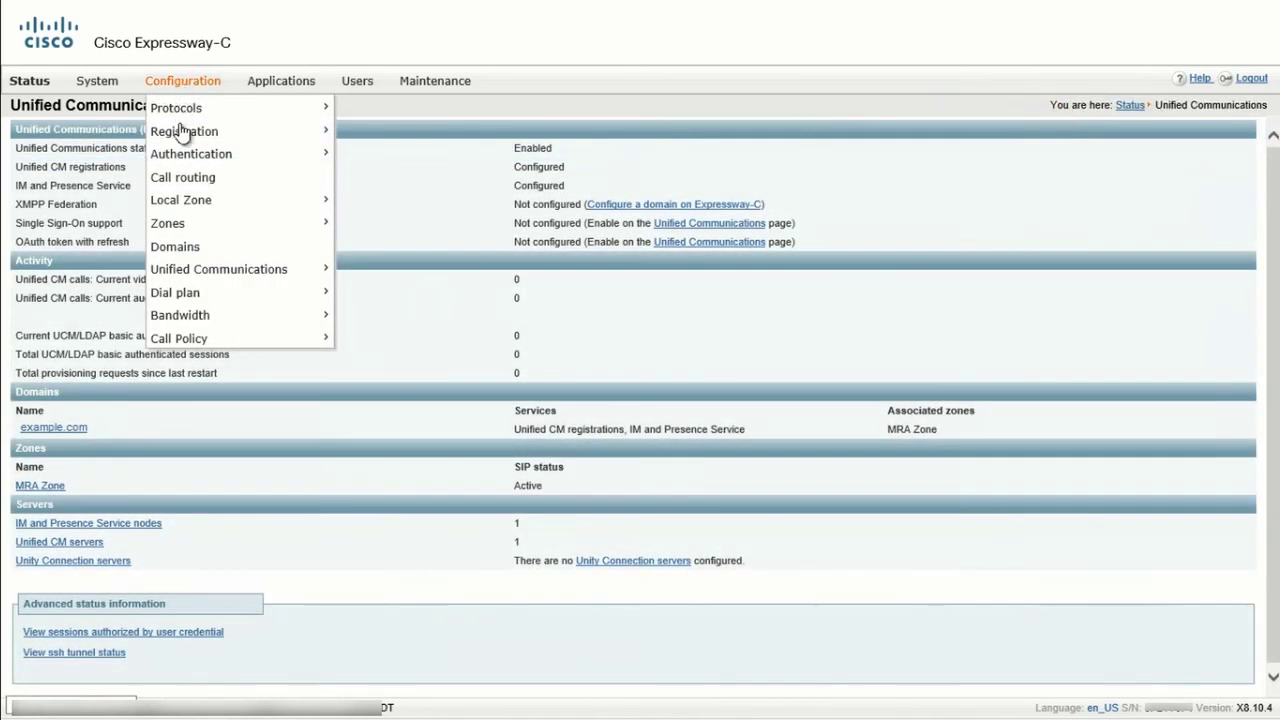
mouse_move(306, 270)
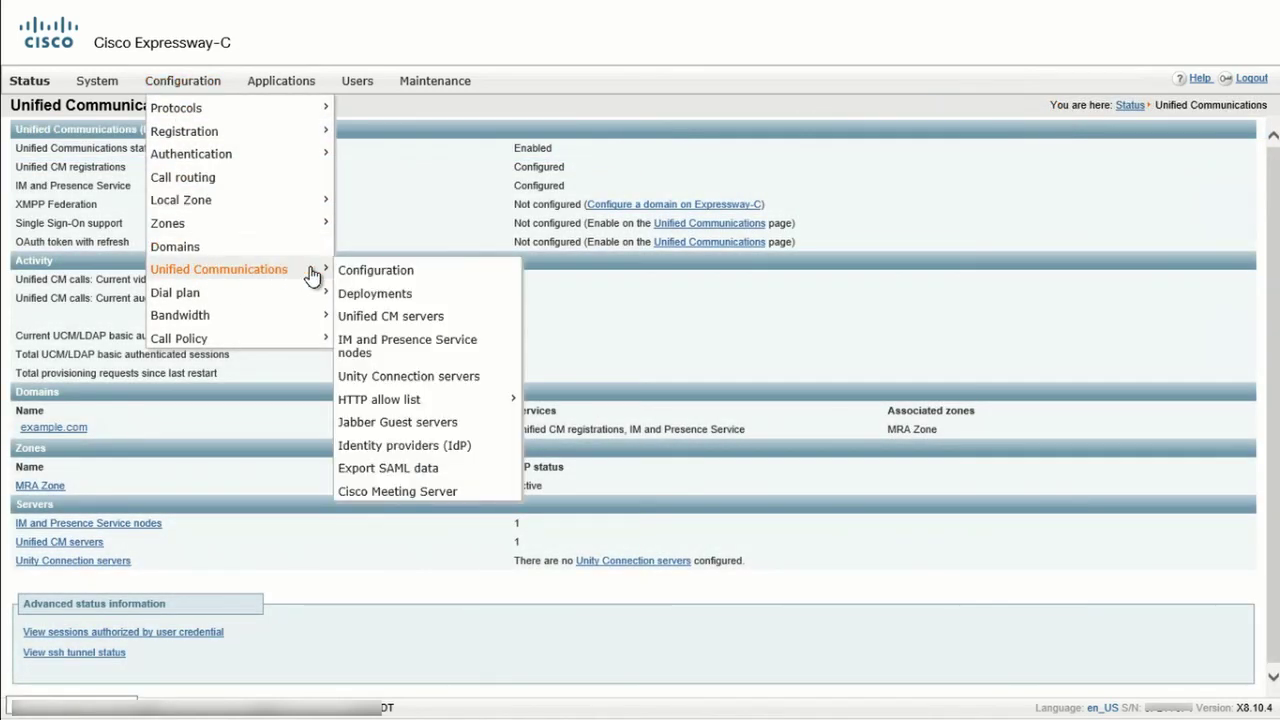
click(391, 318)
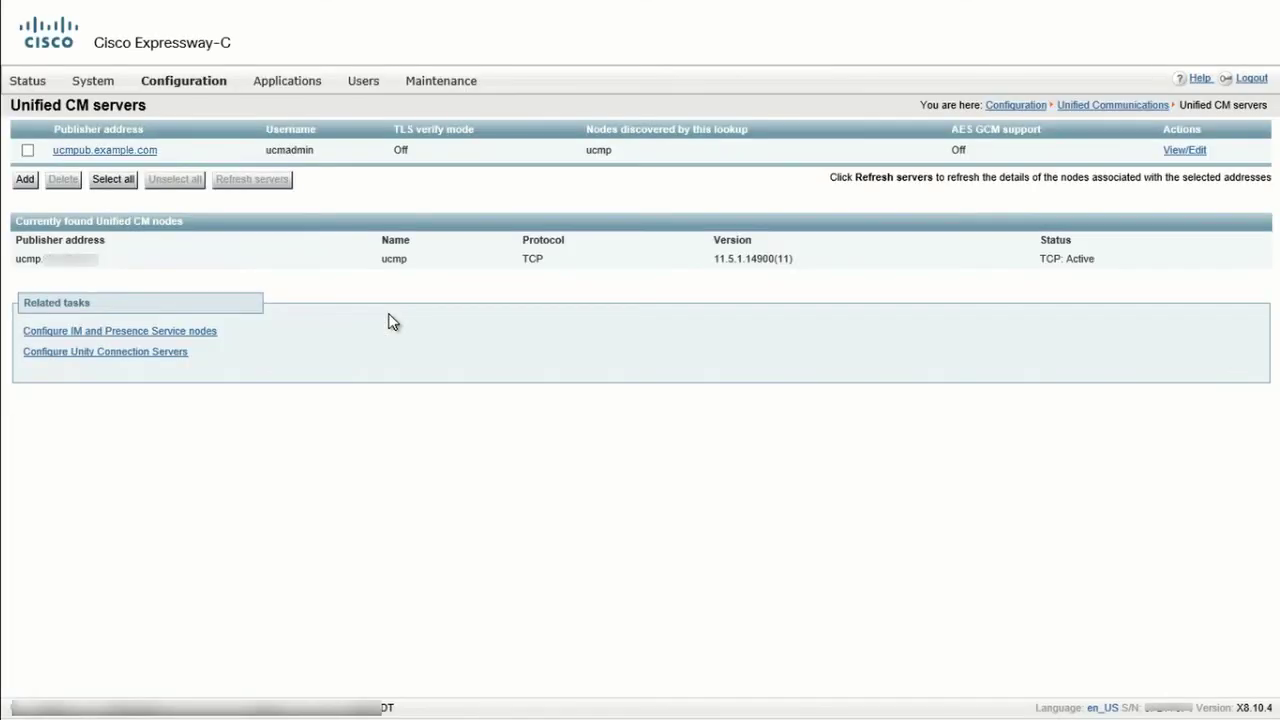
click(200, 329)
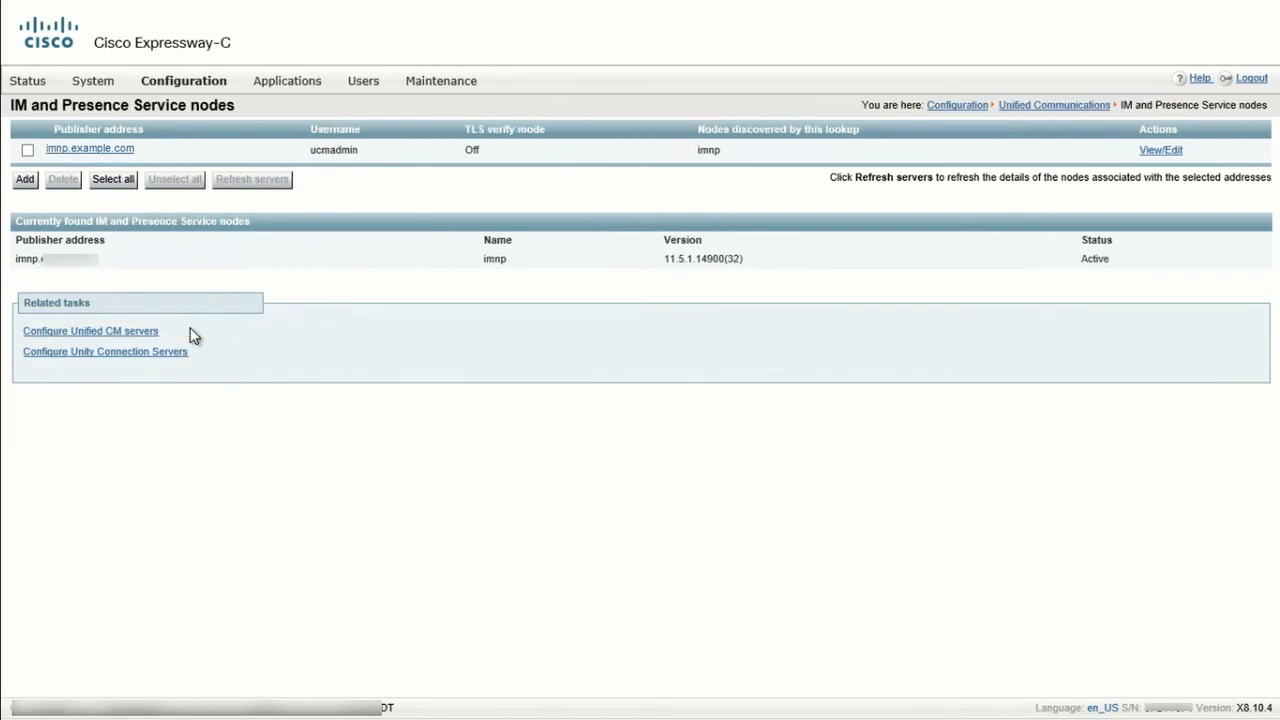